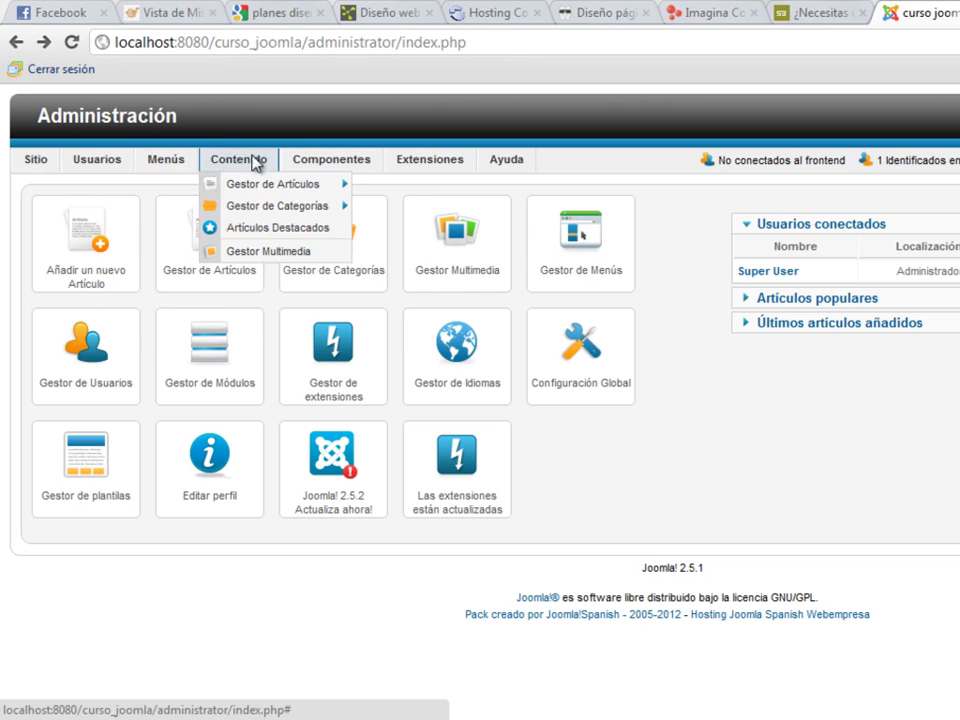
- Open the Mi perfil page and replace the Nombre value with the user's first name
{"action": "mouse_move", "coordinate": [484, 161]}
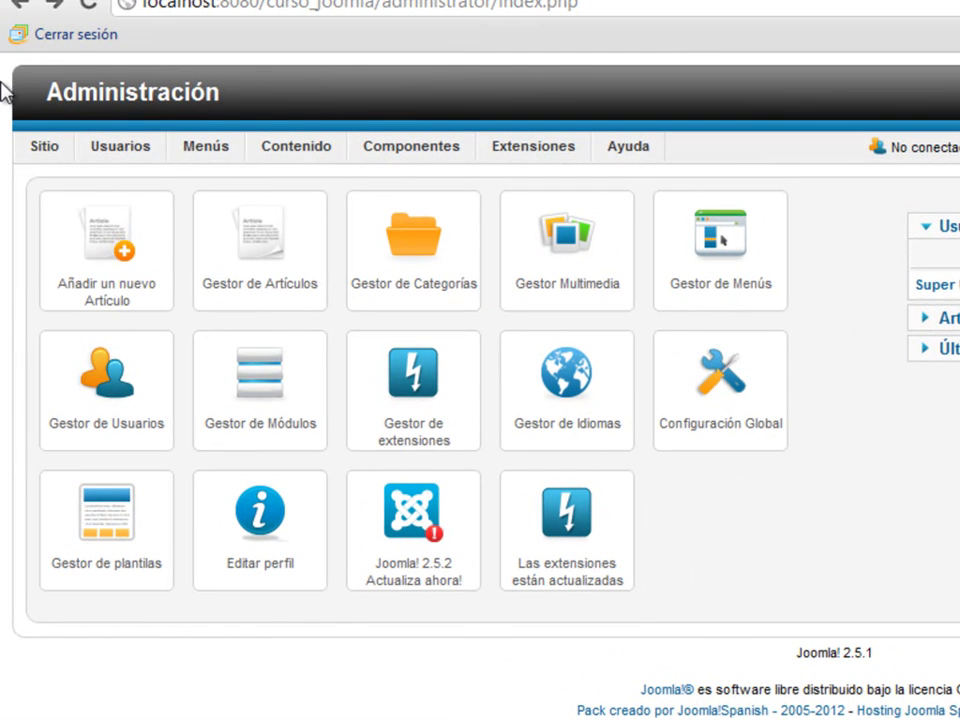
{"action": "mouse_move", "coordinate": [38, 148]}
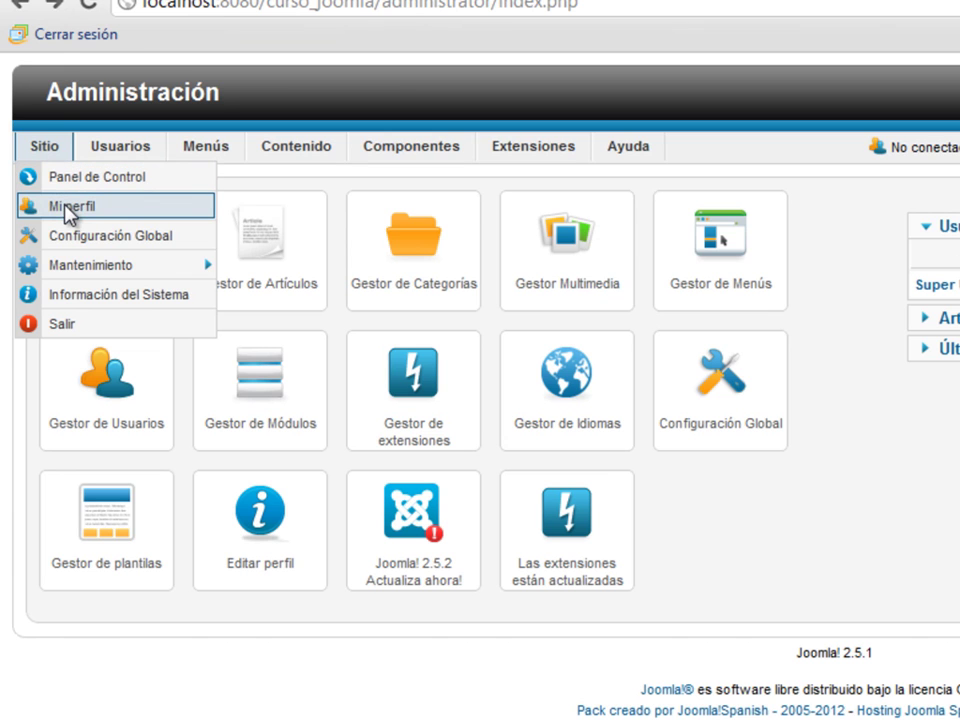
{"action": "mouse_move", "coordinate": [70, 267]}
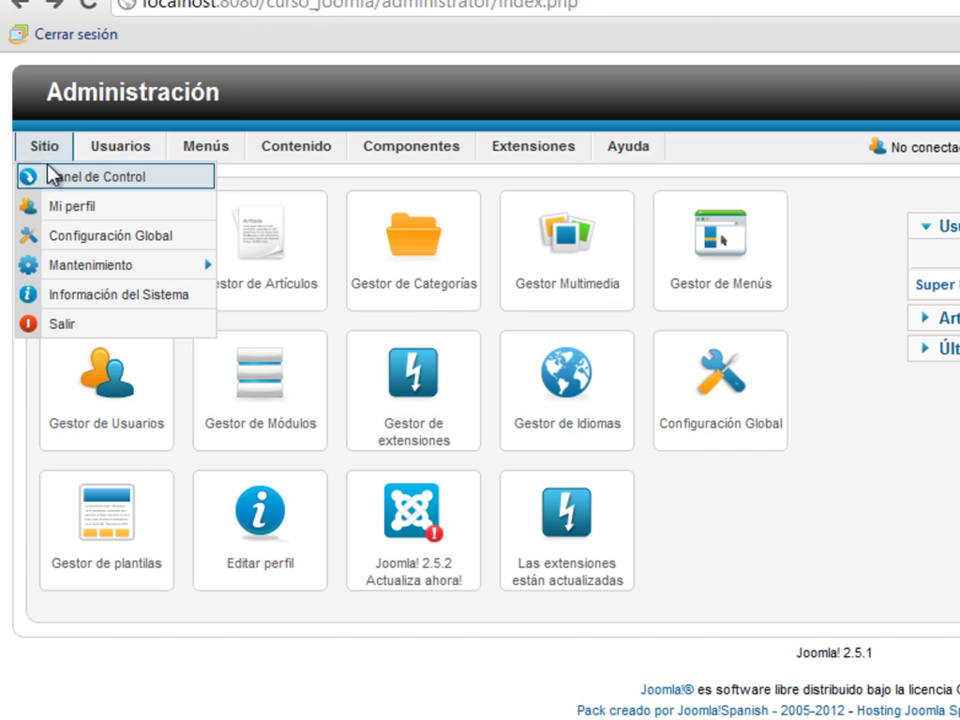
{"action": "left_click", "coordinate": [72, 208]}
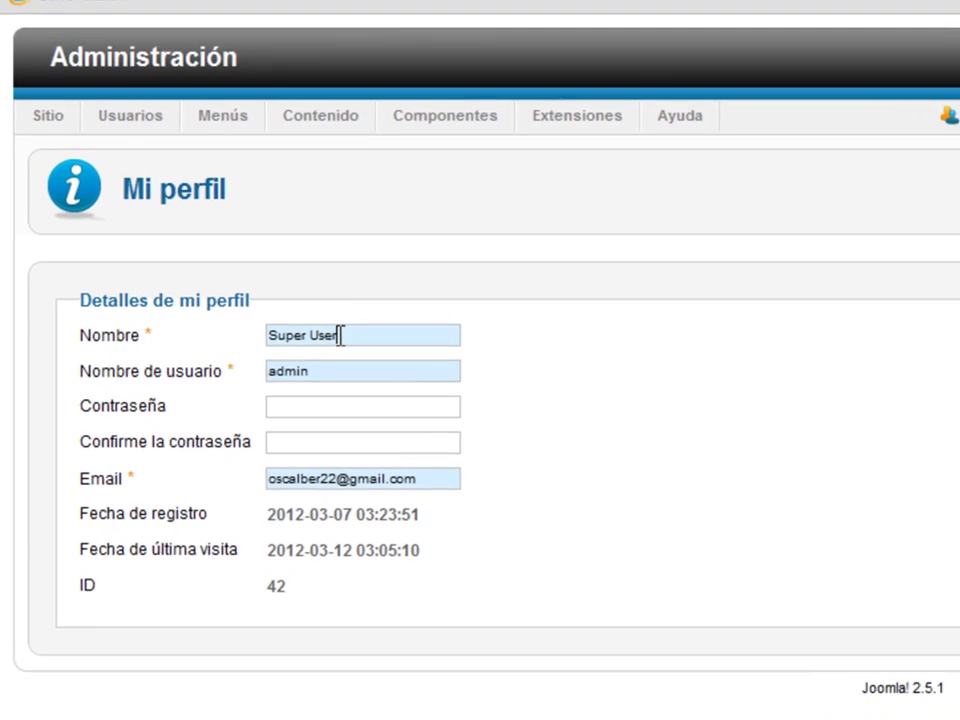
{"action": "left_click_drag", "start_coordinate": [330, 349], "coordinate": [230, 350]}
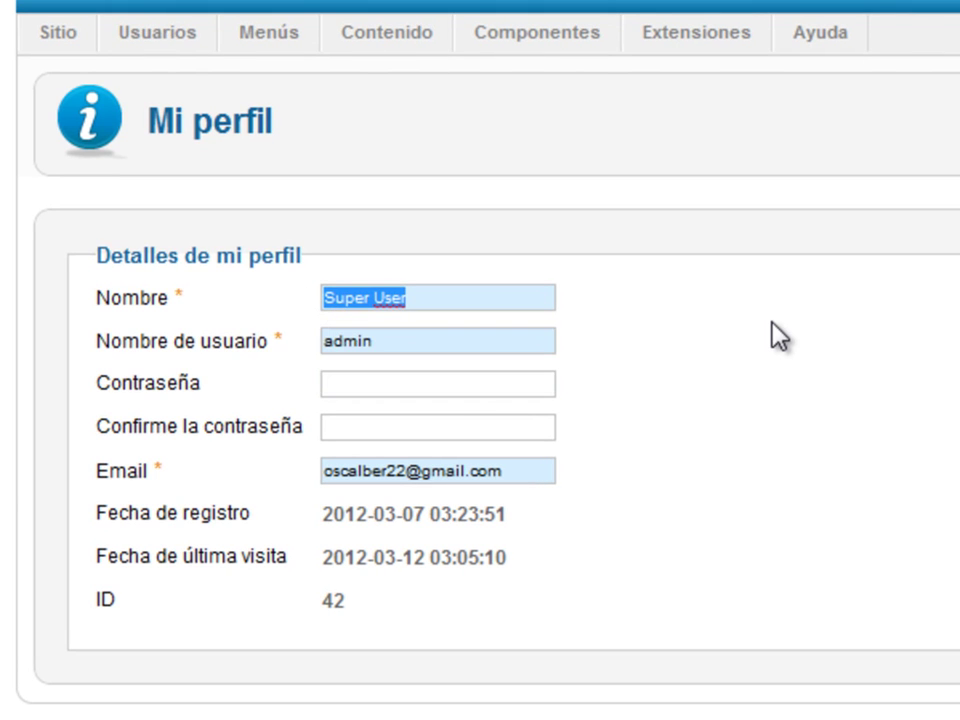
{"action": "type", "text": "oscar"}
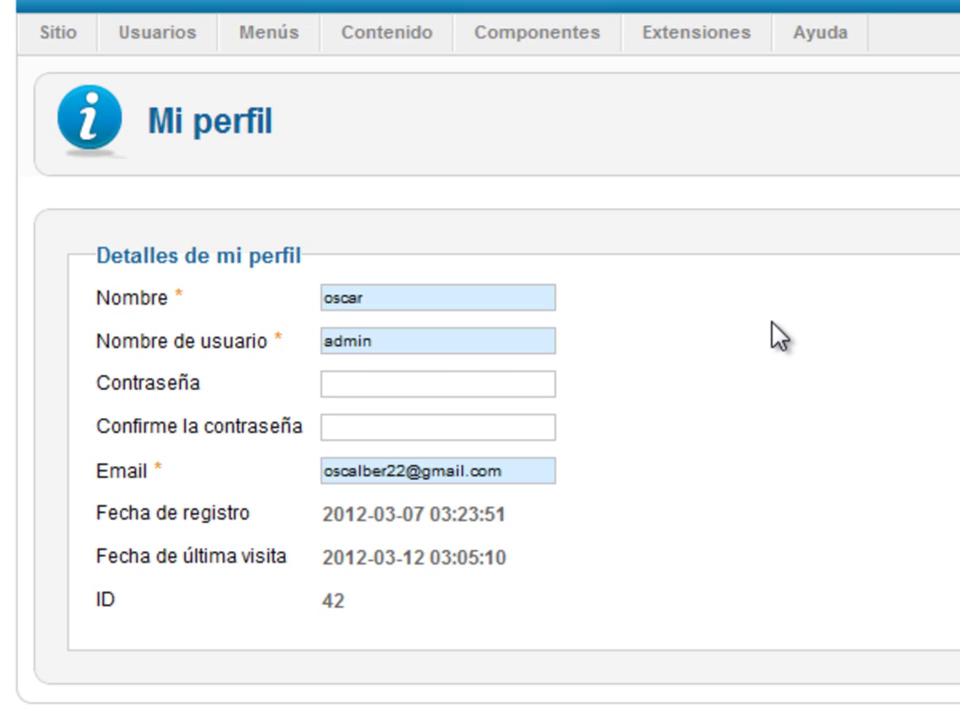
{"action": "left_click", "coordinate": [499, 380]}
{"action": "left_click", "coordinate": [382, 437]}
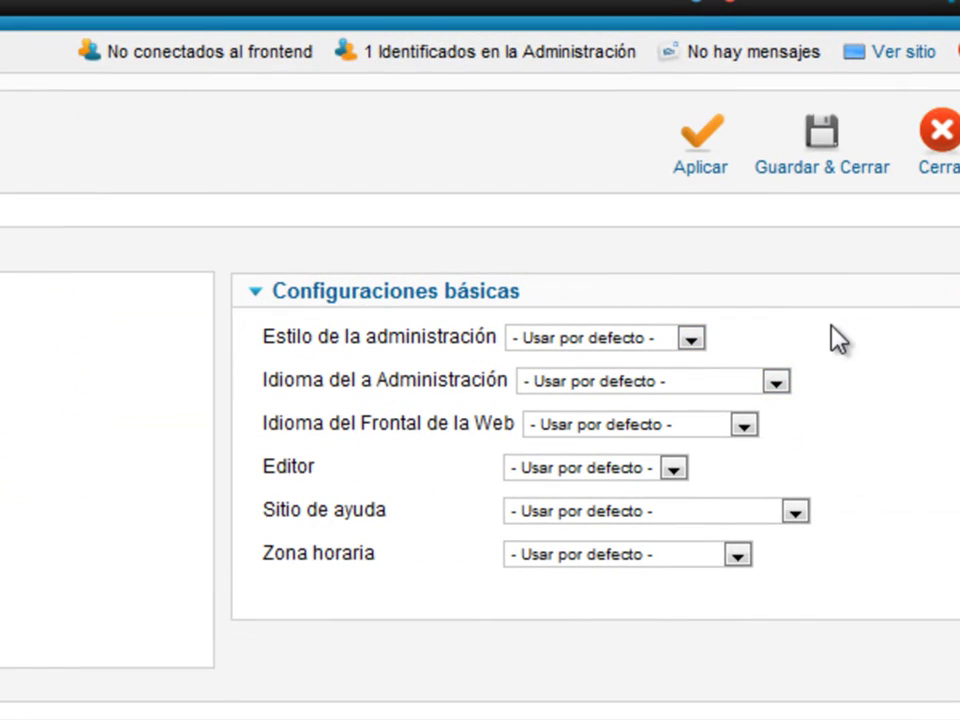
- Choose Bluestork - Defecto and then Hathor - Default as the profile's Estilo de la administración
{"action": "left_click", "coordinate": [691, 339]}
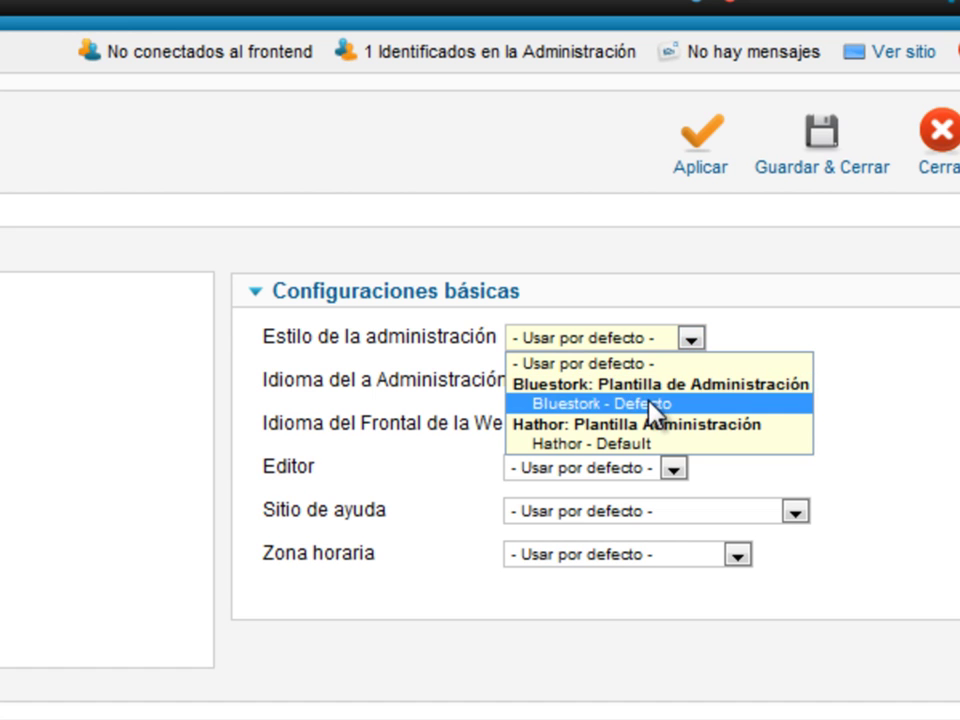
{"action": "left_click", "coordinate": [650, 404]}
{"action": "left_click", "coordinate": [646, 343]}
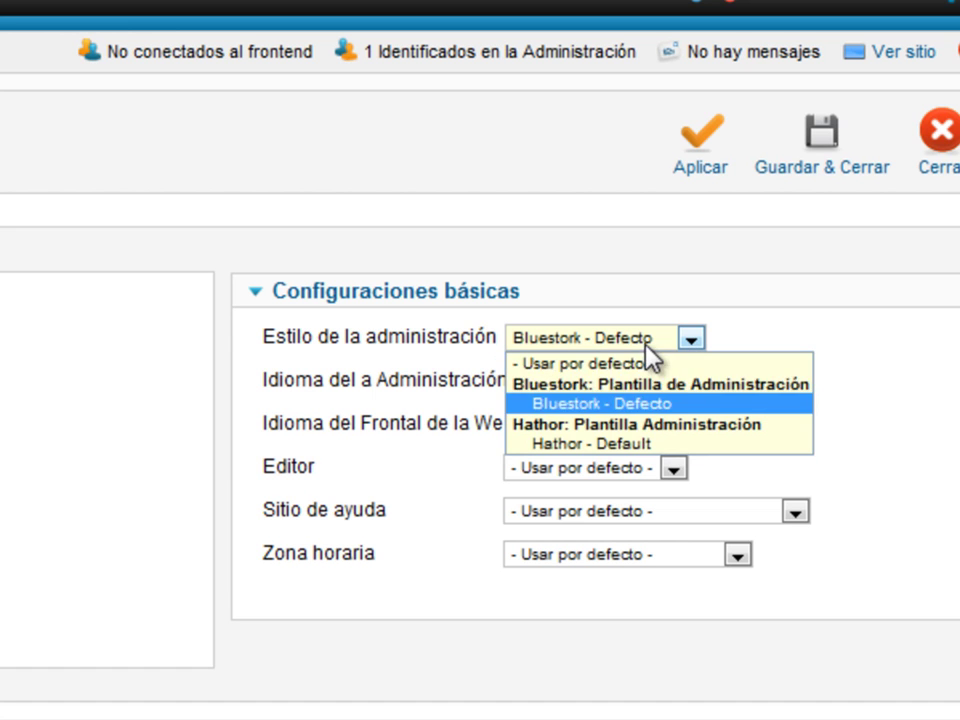
{"action": "left_click", "coordinate": [648, 446]}
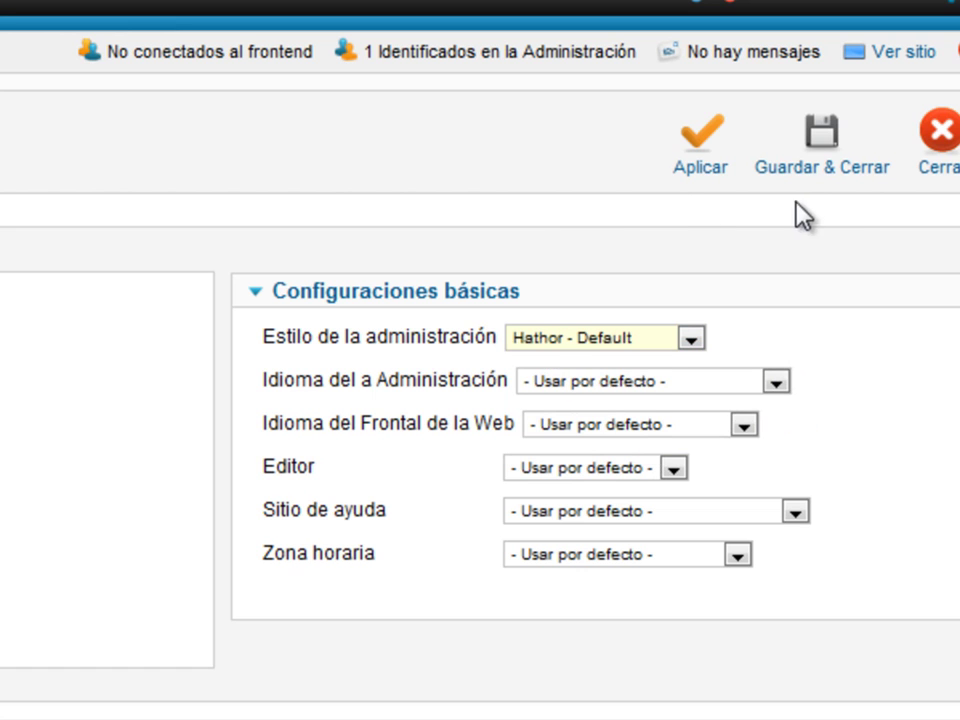
{"action": "left_click", "coordinate": [655, 348]}
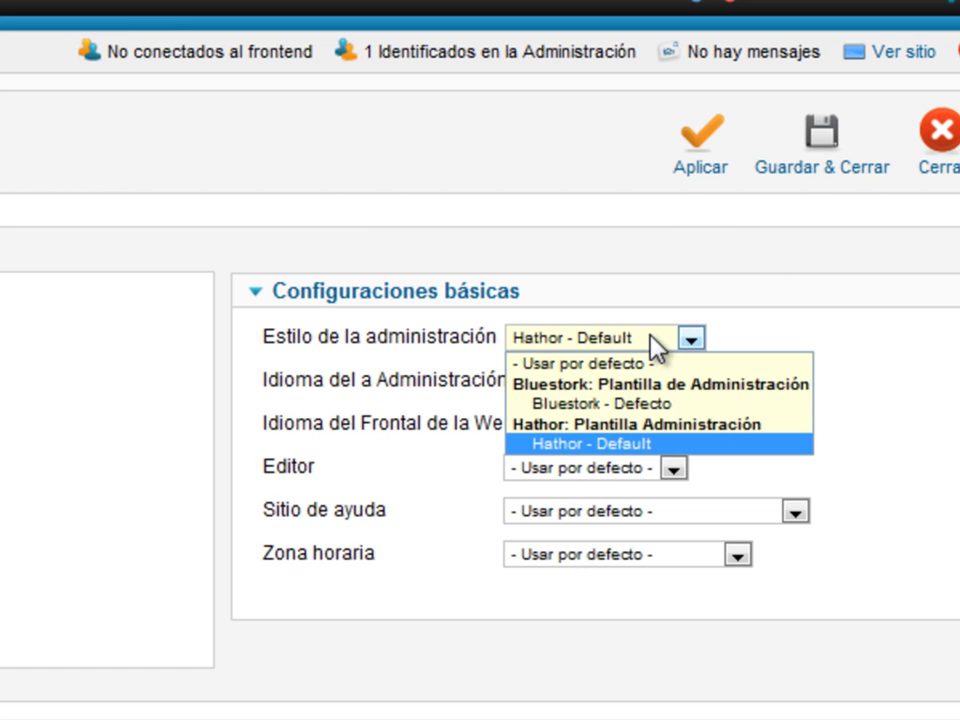
- Collapse and re-expand the Configuraciones básicas section of the profile twice
{"action": "left_click", "coordinate": [793, 296]}
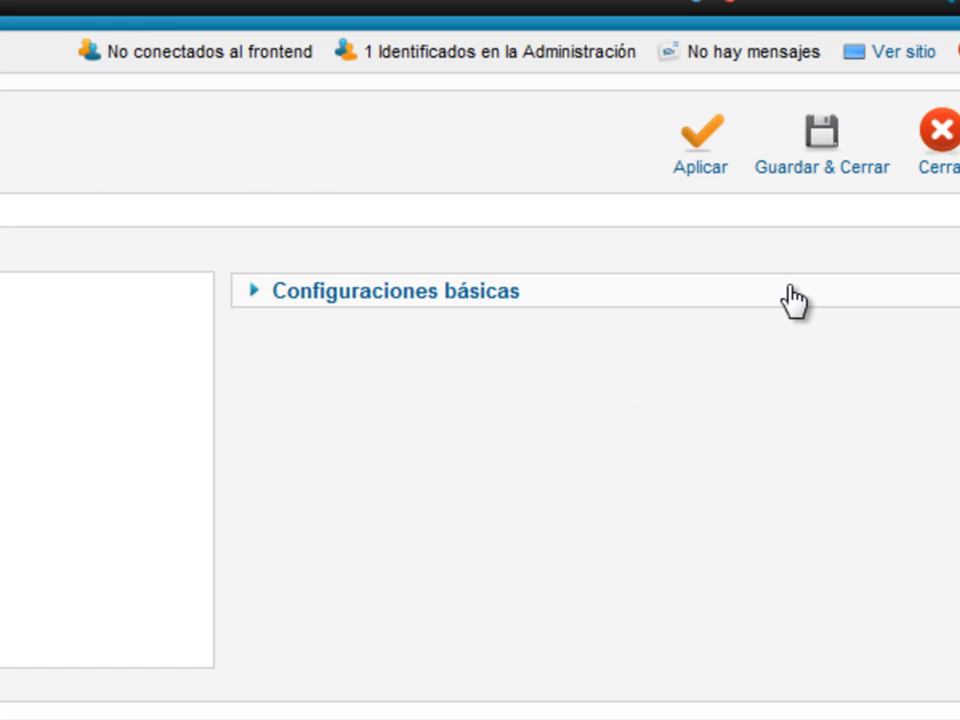
{"action": "left_click", "coordinate": [655, 298]}
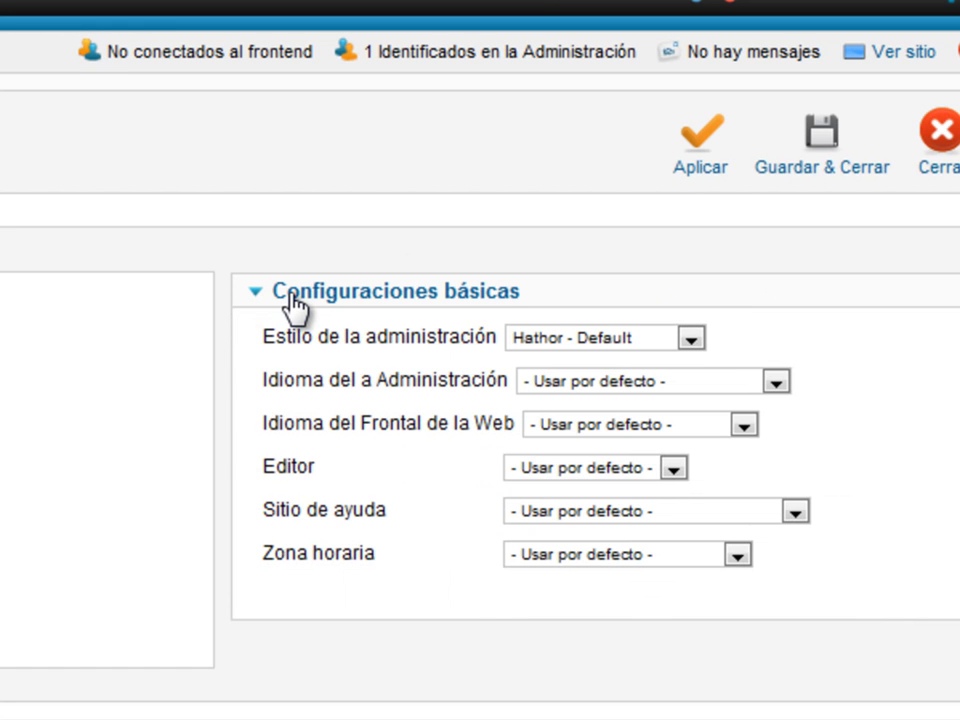
{"action": "left_click", "coordinate": [295, 300]}
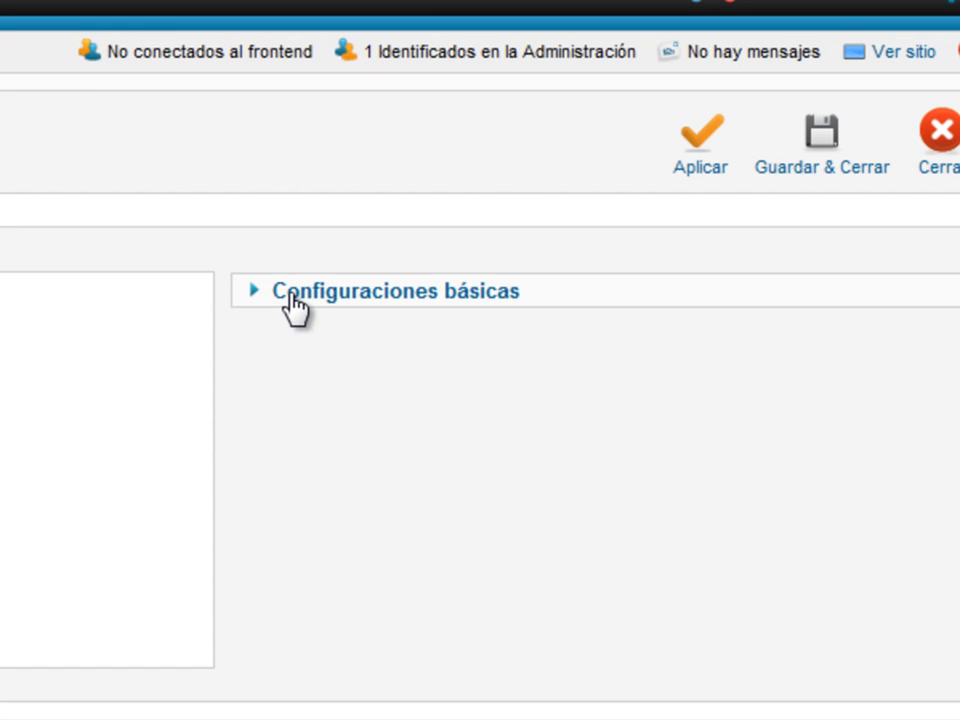
{"action": "left_click", "coordinate": [292, 298]}
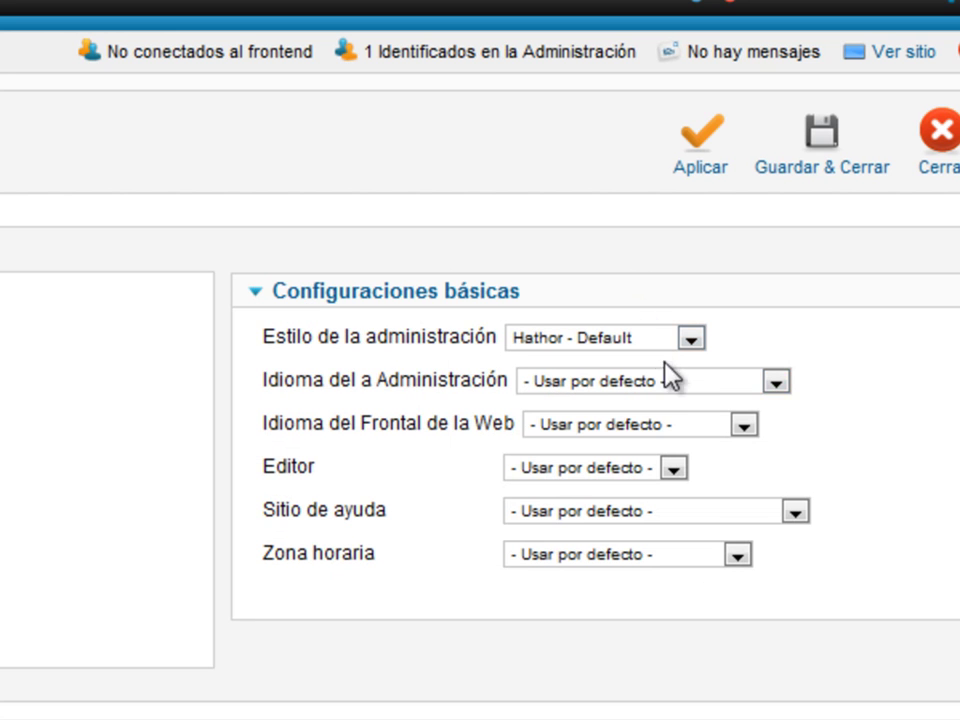
- Examine the options available for the administration language, the site frontend language, the Editor and the Sitio de ayuda
{"action": "left_click", "coordinate": [614, 382]}
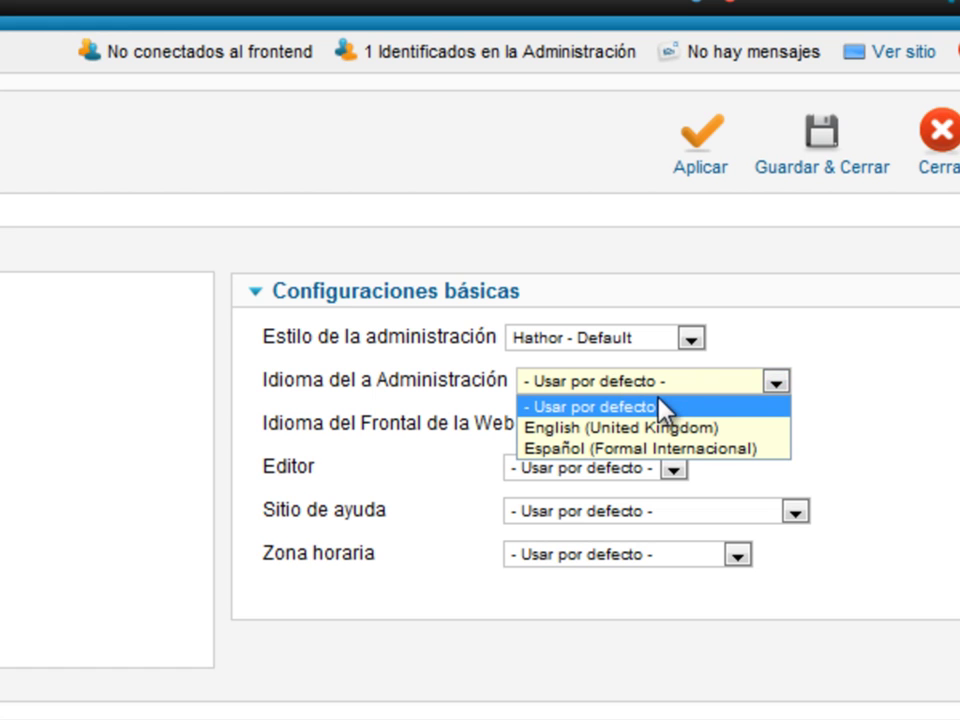
{"action": "left_click", "coordinate": [855, 341]}
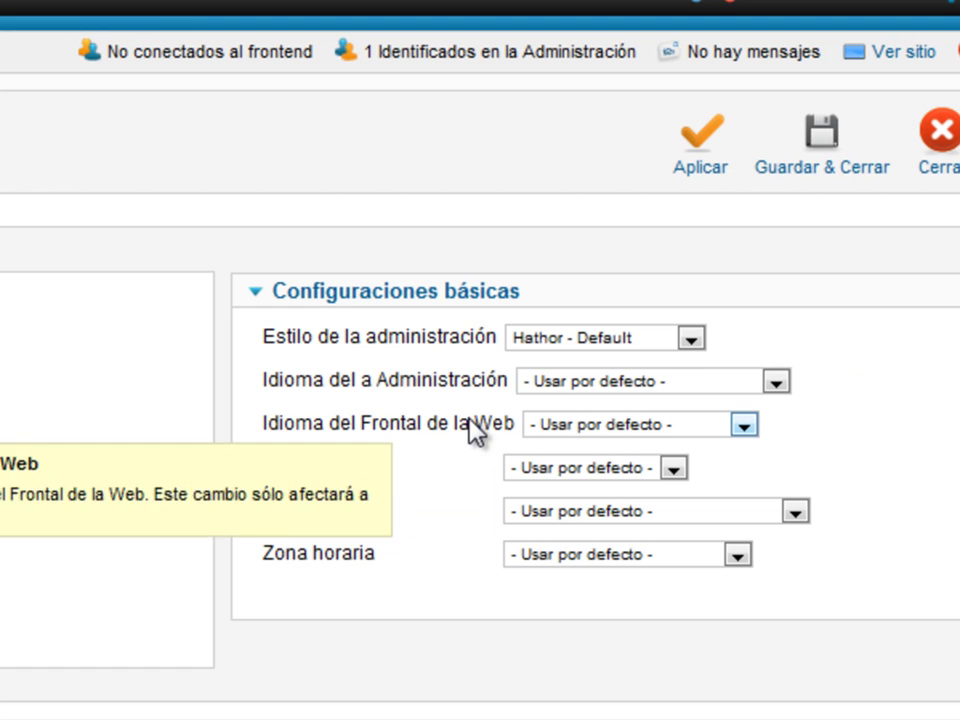
{"action": "left_click", "coordinate": [646, 428]}
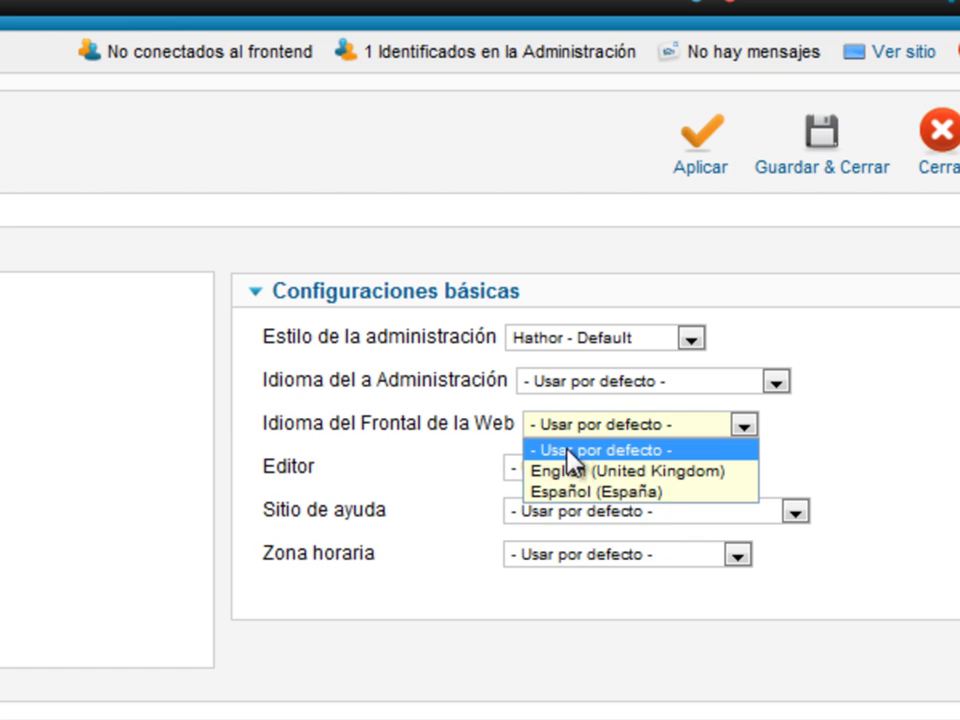
{"action": "left_click", "coordinate": [880, 461]}
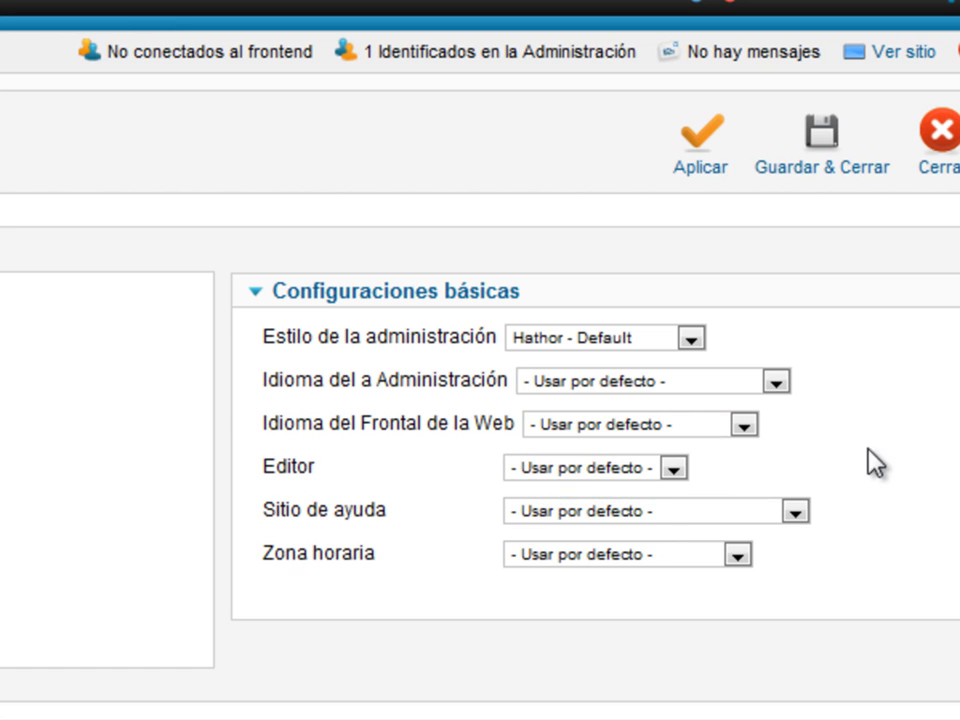
{"action": "left_click", "coordinate": [578, 470]}
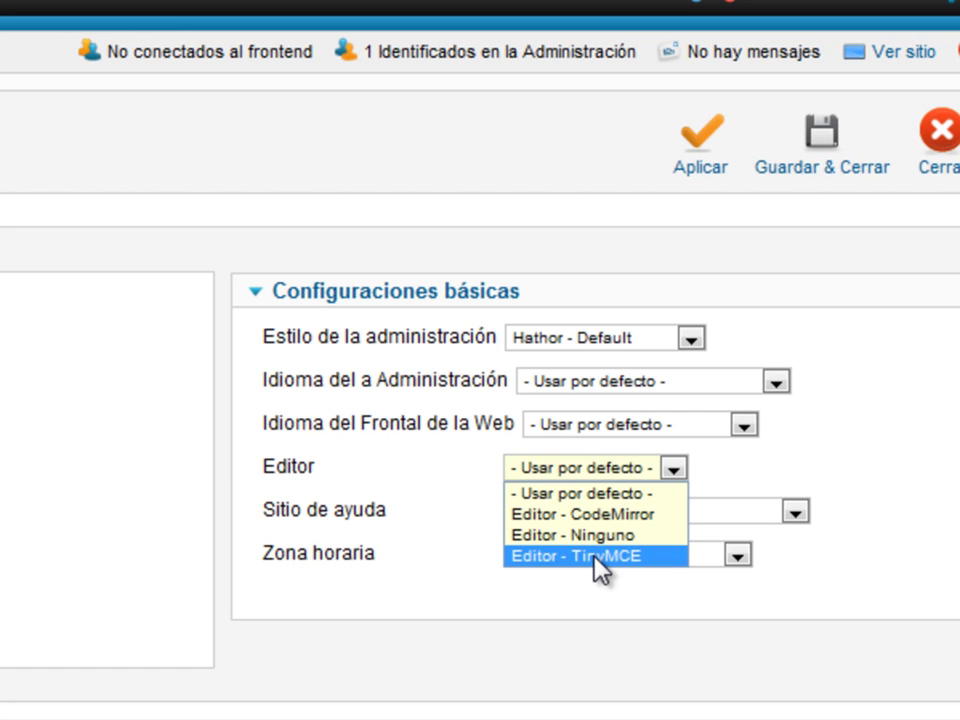
{"action": "mouse_move", "coordinate": [298, 464]}
{"action": "left_click", "coordinate": [919, 446]}
{"action": "mouse_move", "coordinate": [427, 541]}
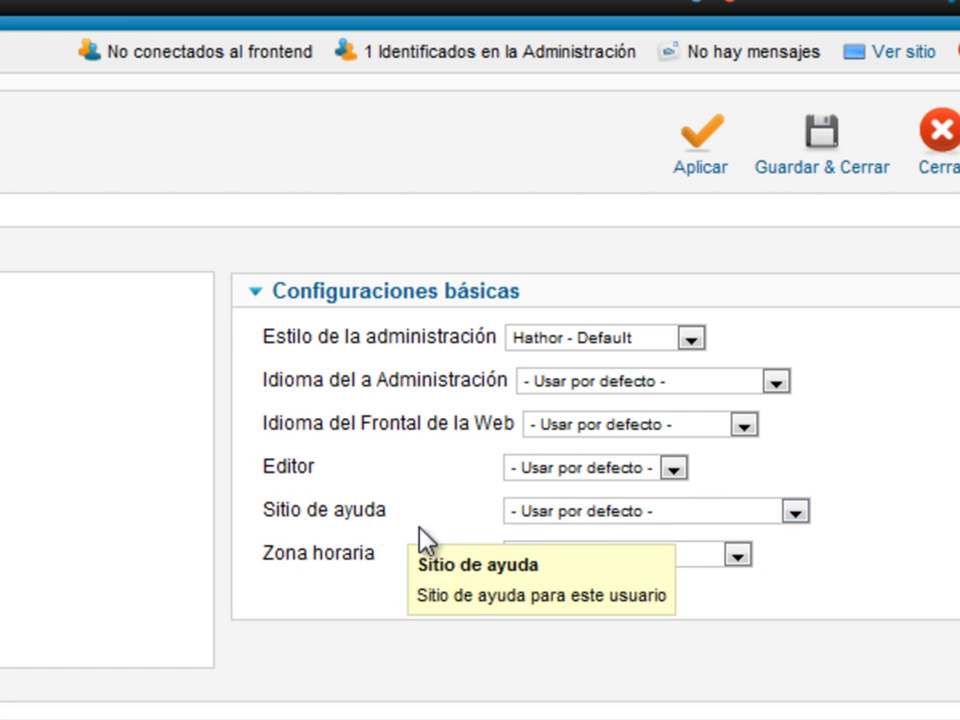
{"action": "left_click", "coordinate": [590, 511]}
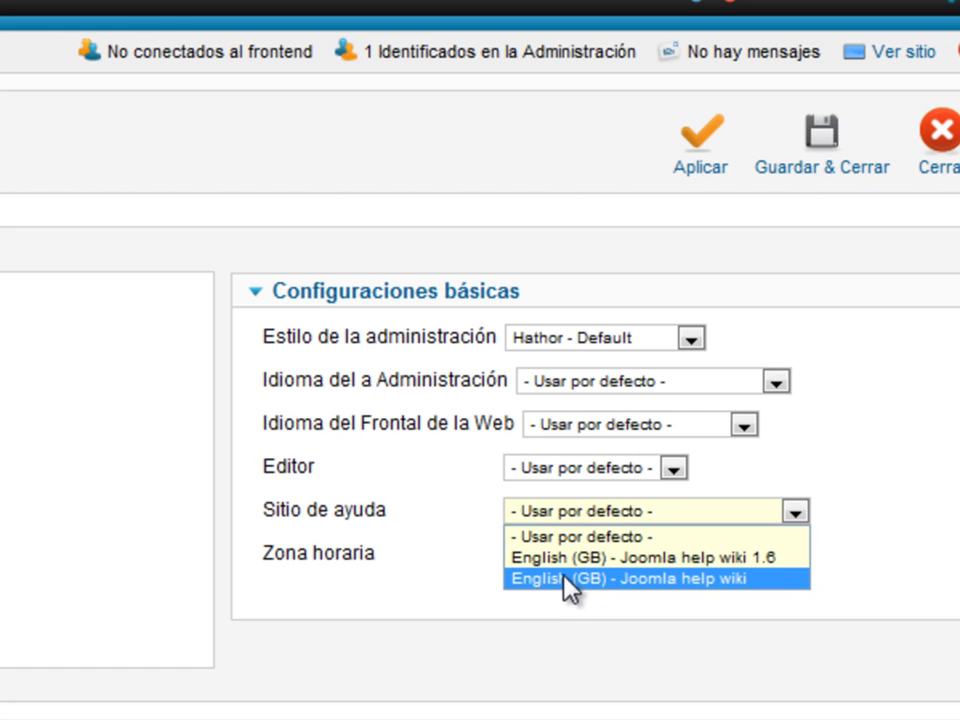
{"action": "left_click", "coordinate": [930, 546]}
- Set the profile's Zona horaria to Lima under America and apply the changes
{"action": "left_click", "coordinate": [650, 573]}
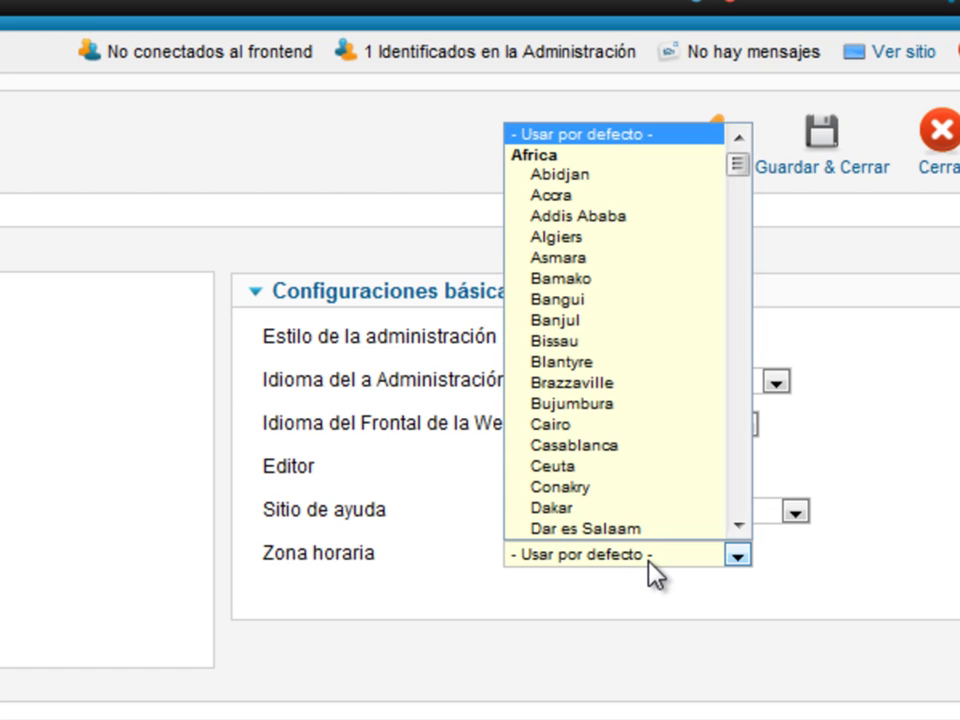
{"action": "scroll", "coordinate": [669, 459], "scroll_direction": "down", "scroll_amount": 18}
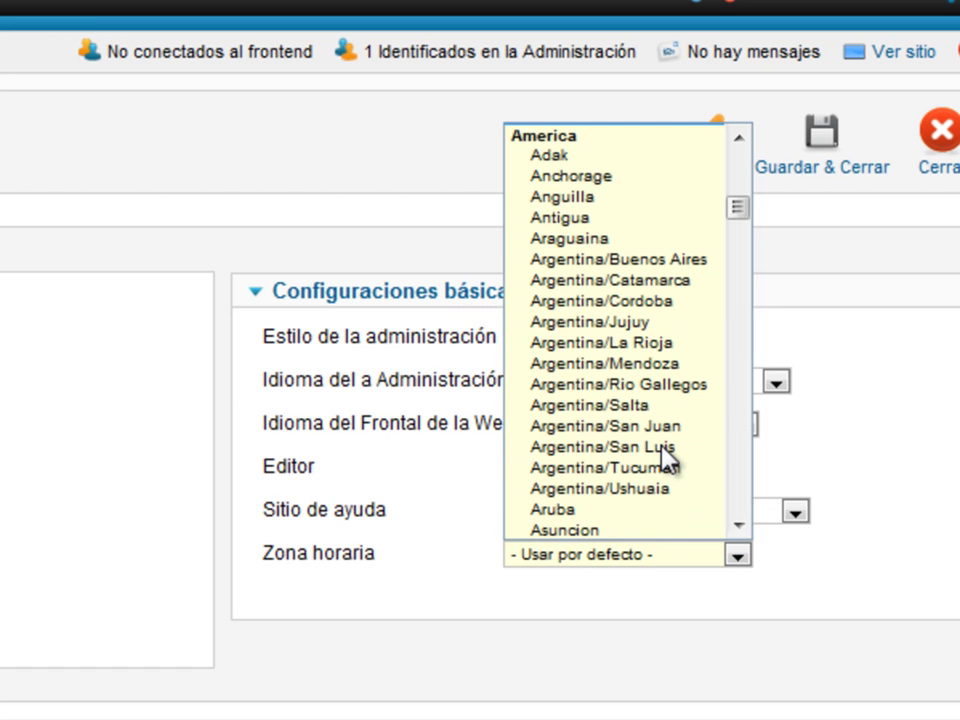
{"action": "scroll", "coordinate": [669, 459], "scroll_direction": "down", "scroll_amount": 7}
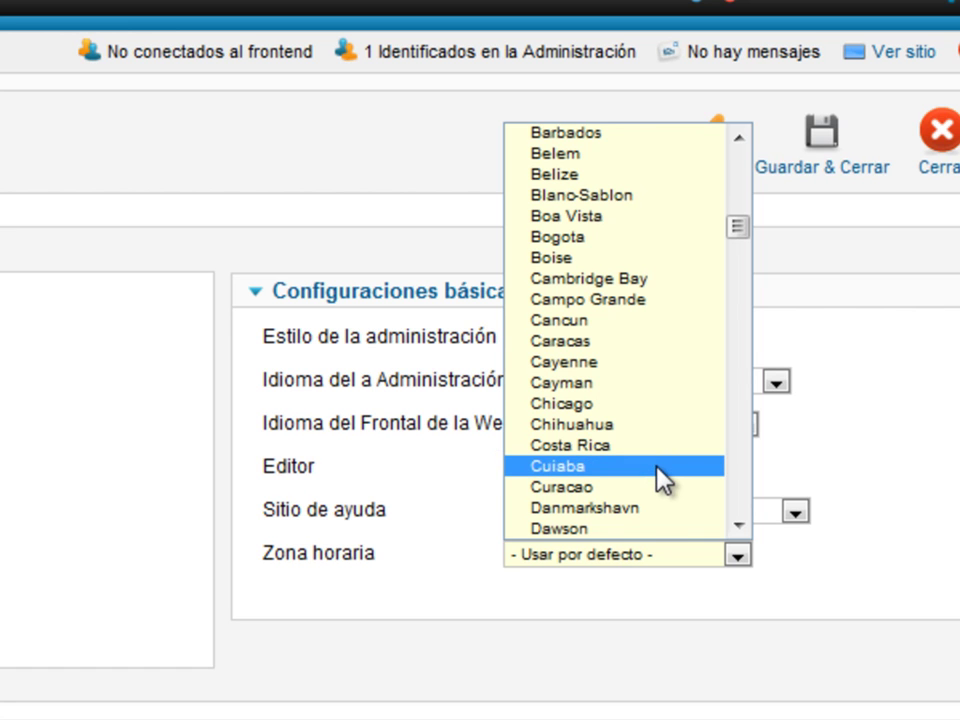
{"action": "scroll", "coordinate": [660, 476], "scroll_direction": "down", "scroll_amount": 15}
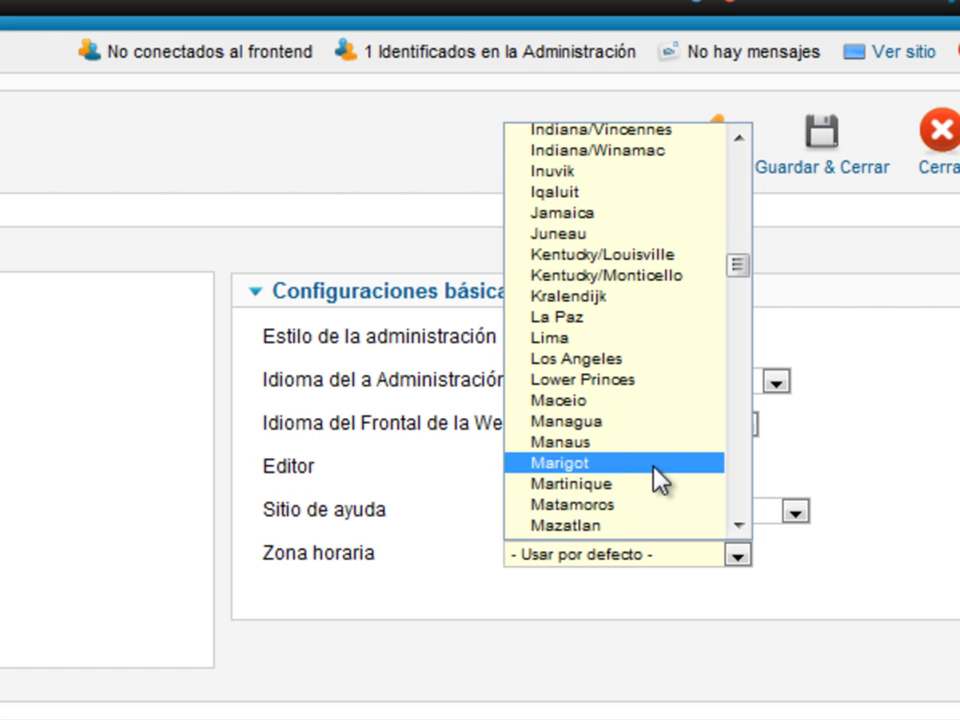
{"action": "left_click", "coordinate": [576, 340]}
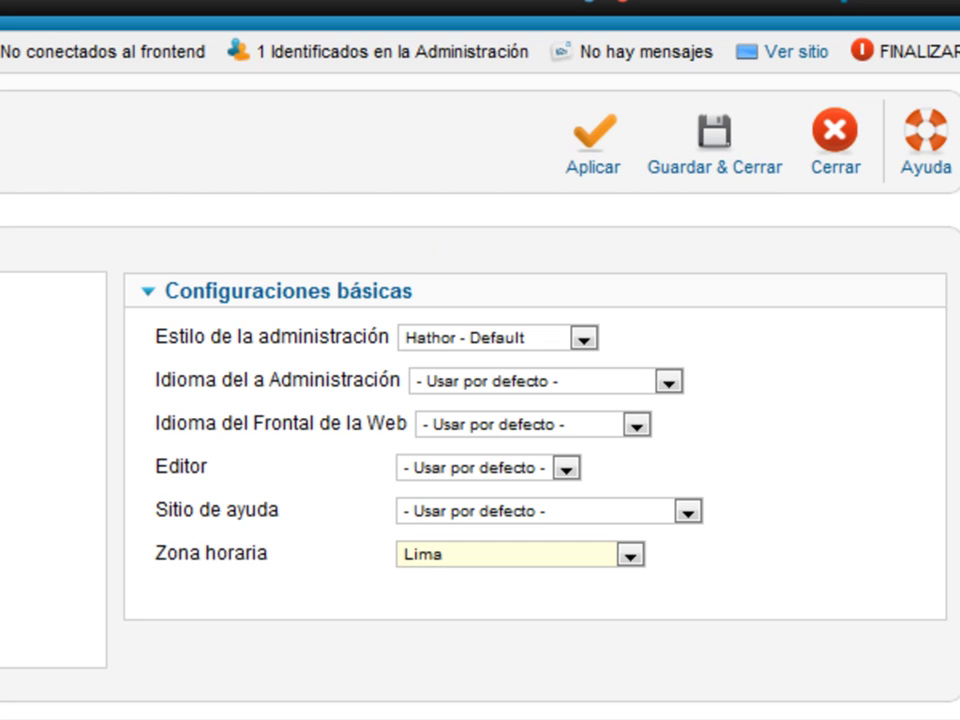
{"action": "left_click", "coordinate": [590, 146]}
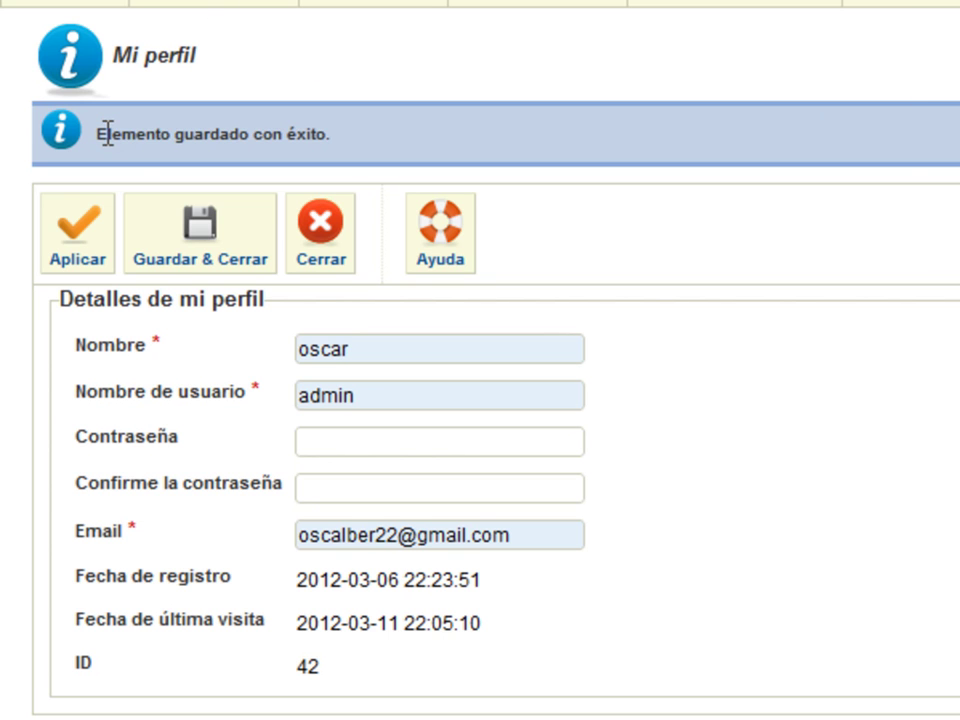
- Set Estilo de la administración to Bluestork - Defecto, apply it, and save and close the profile
{"action": "left_click", "coordinate": [708, 290]}
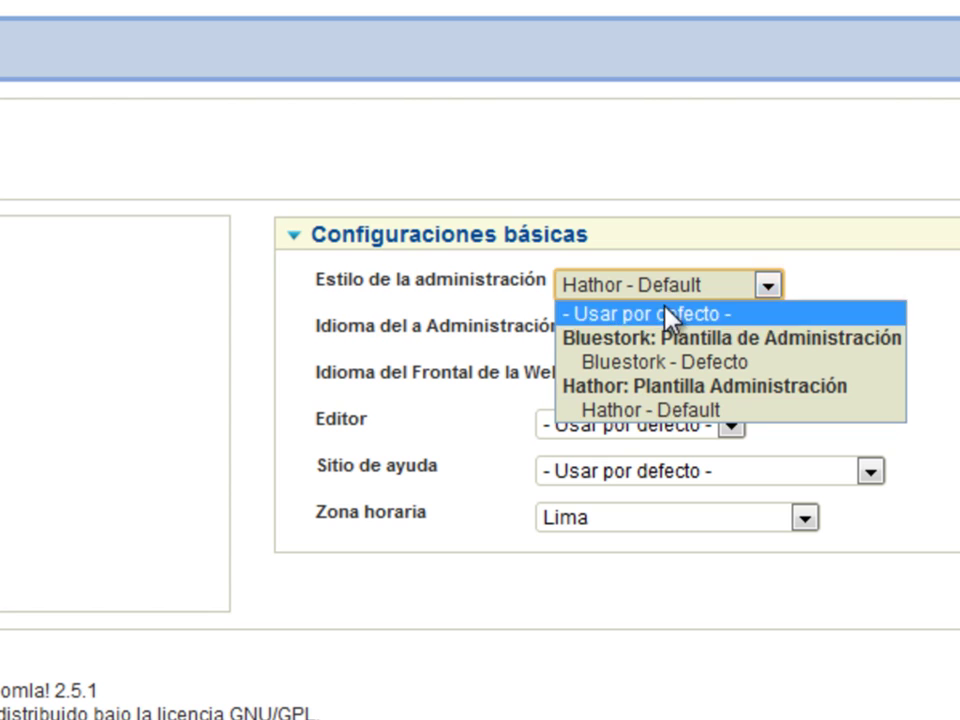
{"action": "left_click", "coordinate": [645, 362]}
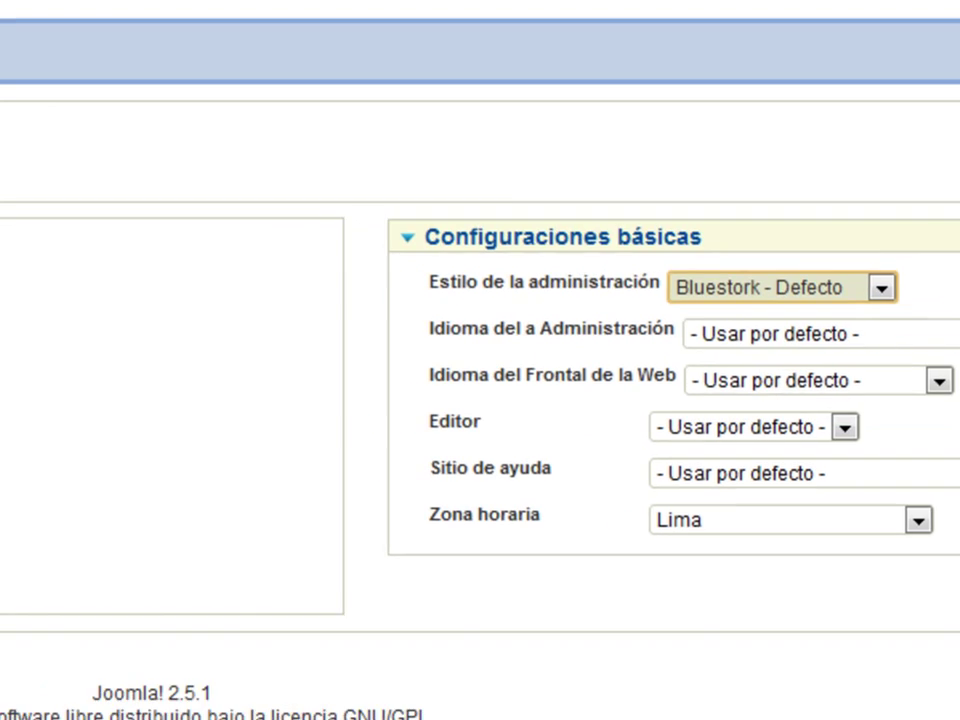
{"action": "left_click", "coordinate": [68, 167]}
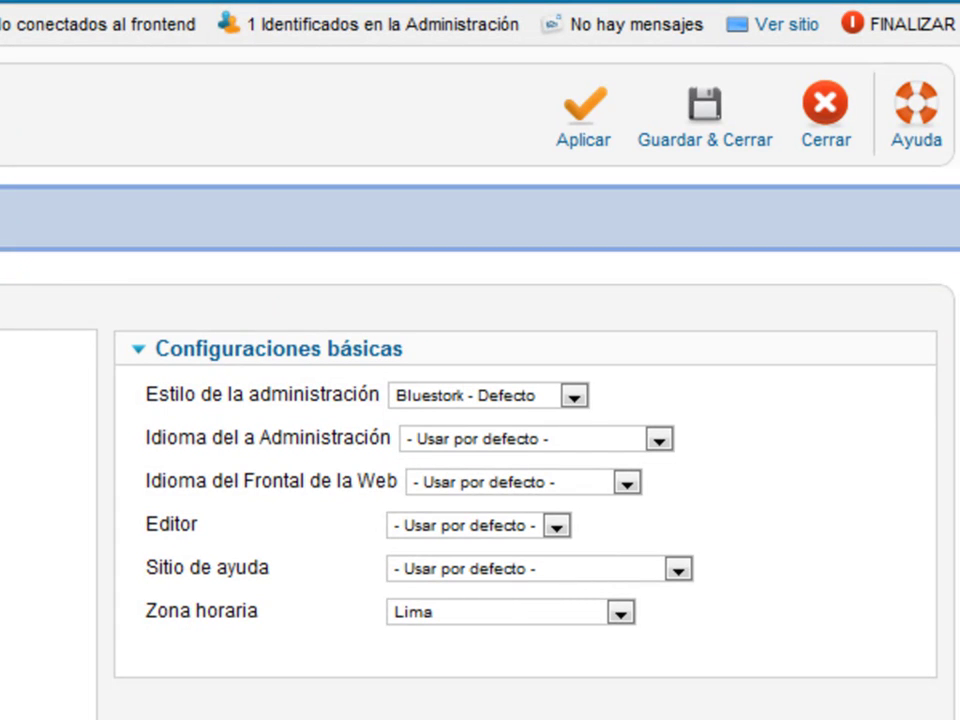
{"action": "left_click", "coordinate": [690, 145]}
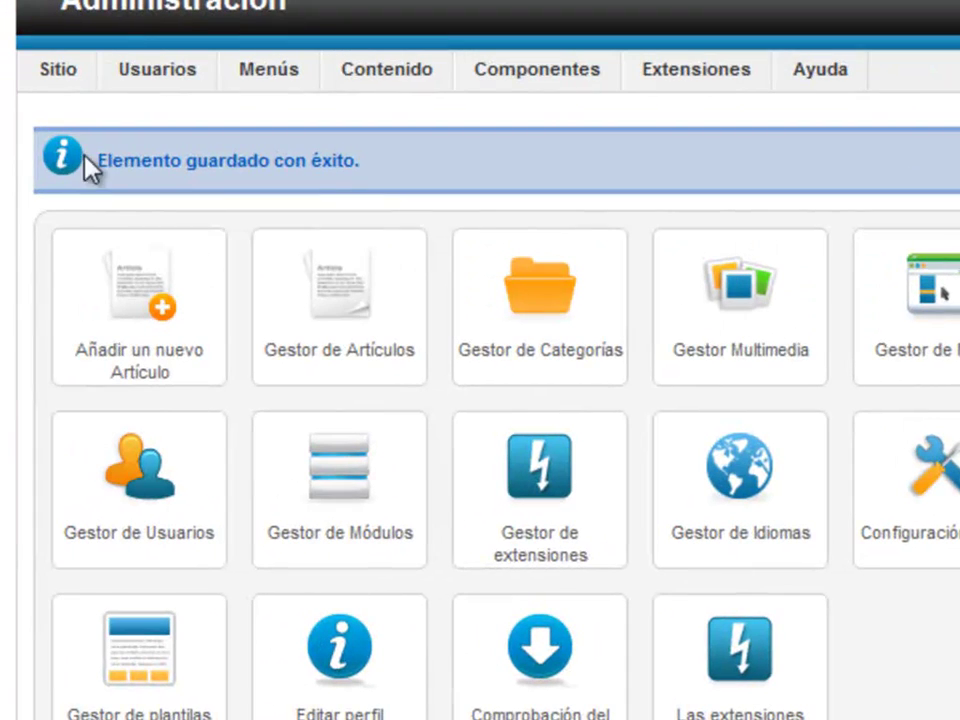
- Open the Configuración Global page and view the description of the Nombre del Sitio setting
{"action": "mouse_move", "coordinate": [49, 82]}
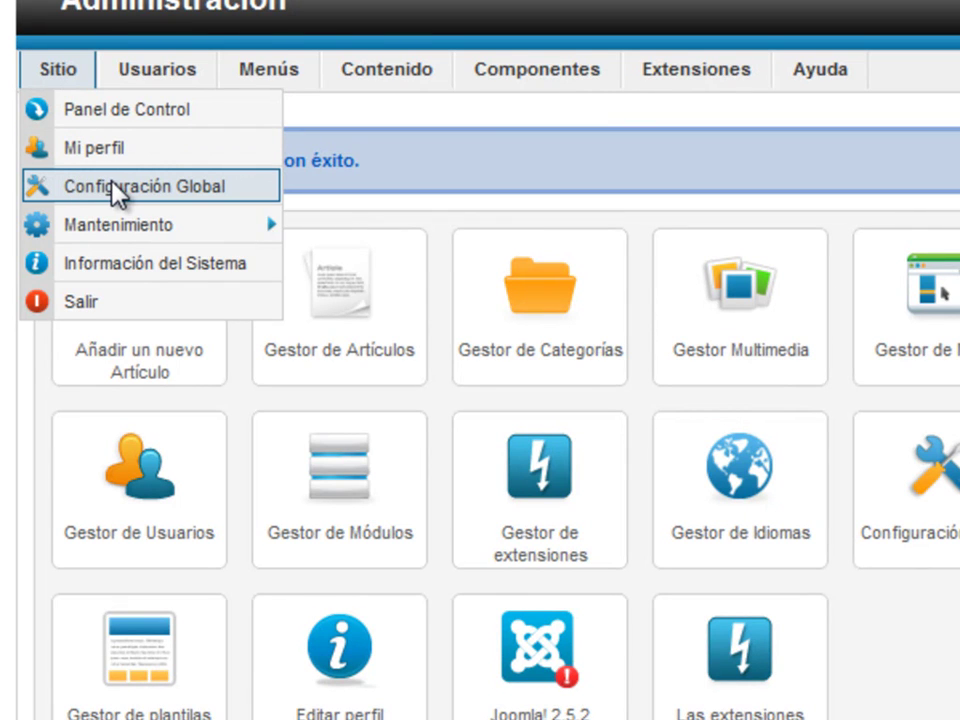
{"action": "left_click", "coordinate": [116, 190]}
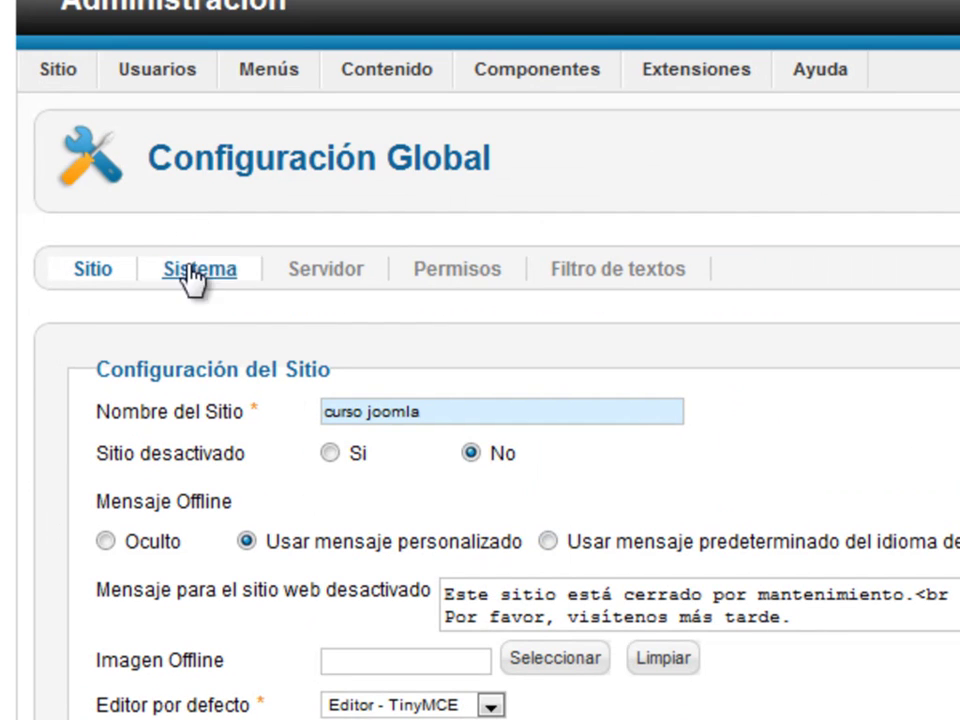
{"action": "mouse_move", "coordinate": [316, 410]}
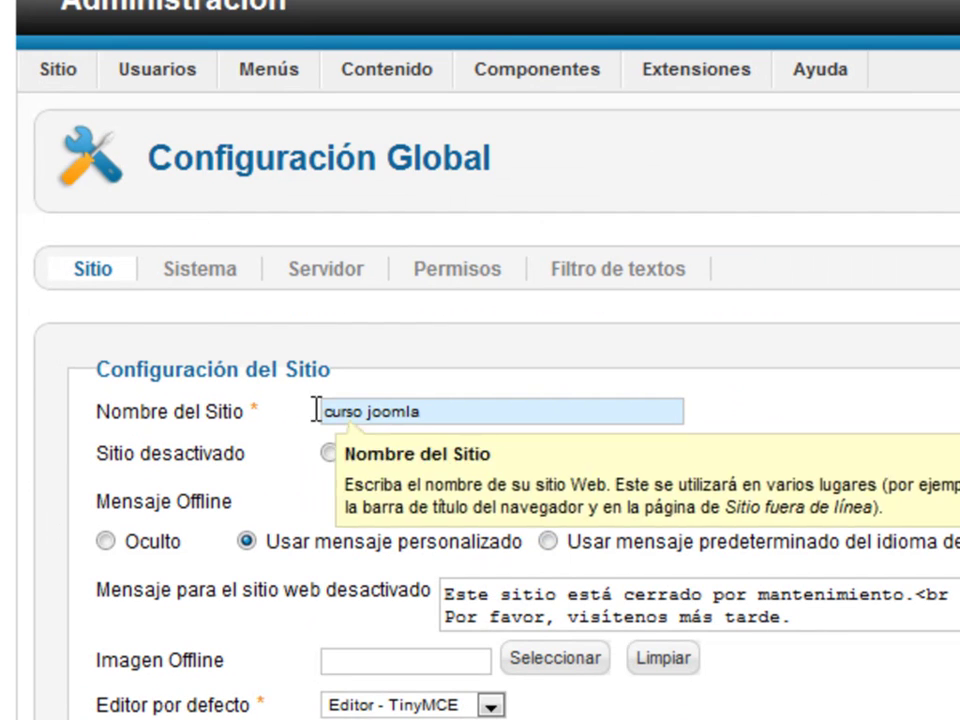
- Review the site name and the disabled-site message, and set Captcha predeterminada to Captcha - ReCaptcha
{"action": "left_click_drag", "start_coordinate": [437, 403], "coordinate": [326, 403]}
{"action": "scroll", "coordinate": [330, 425], "scroll_direction": "down", "scroll_amount": 3}
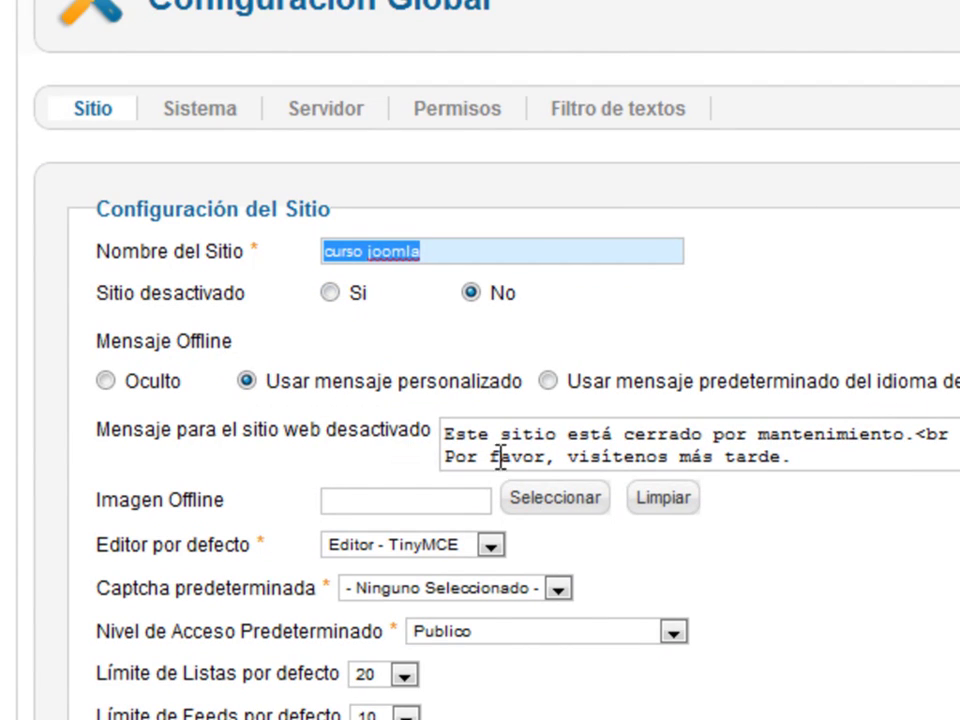
{"action": "double_click", "coordinate": [518, 421]}
{"action": "scroll", "coordinate": [214, 491], "scroll_direction": "down", "scroll_amount": 3}
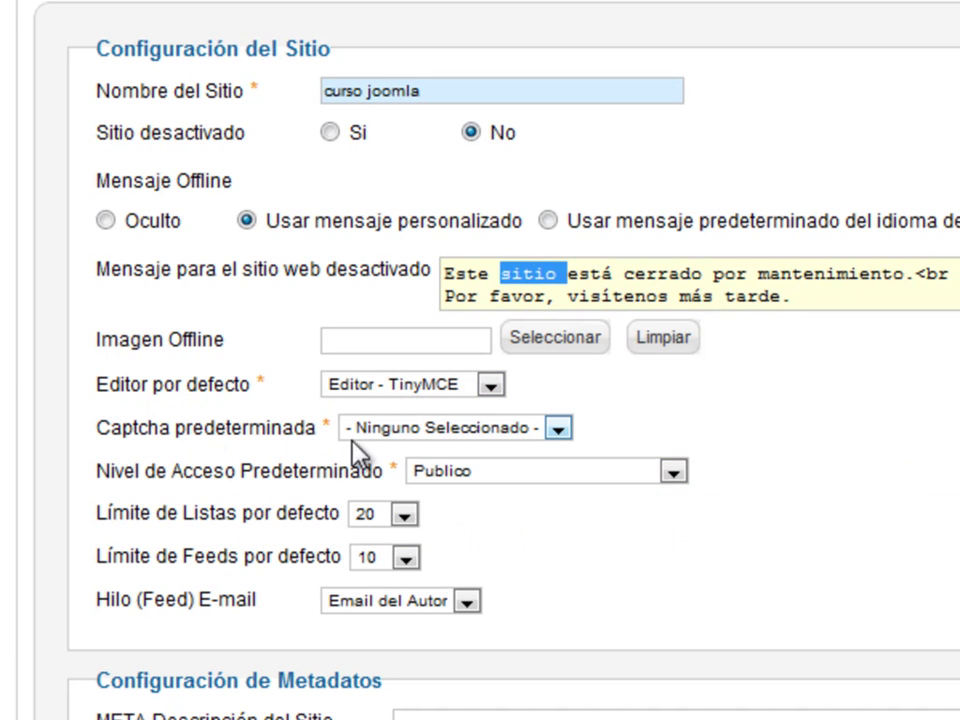
{"action": "left_click", "coordinate": [388, 426]}
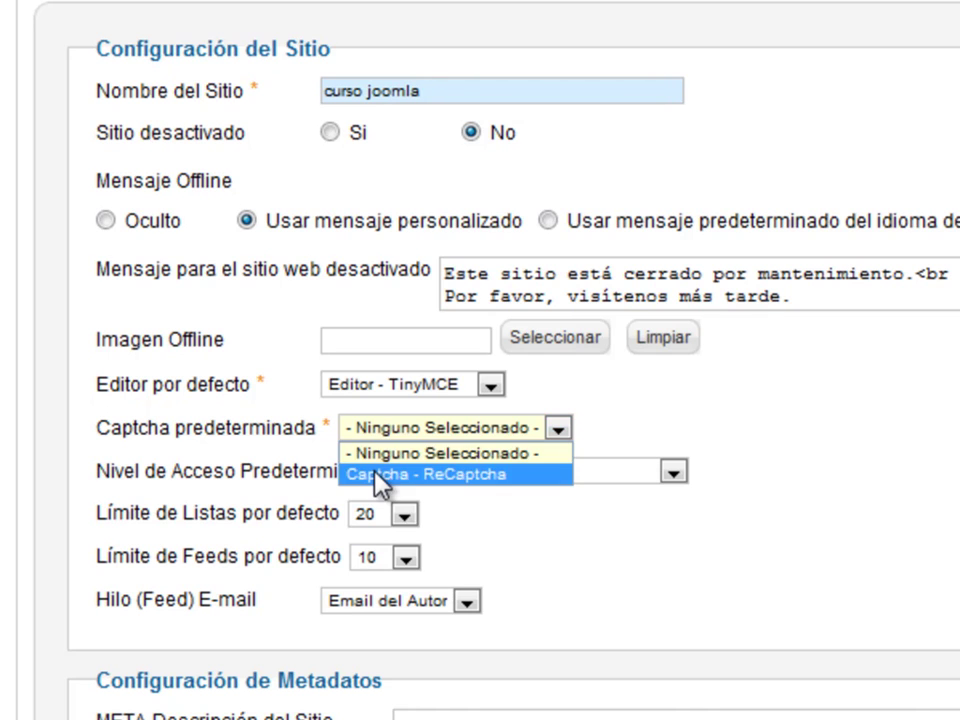
{"action": "left_click", "coordinate": [376, 475]}
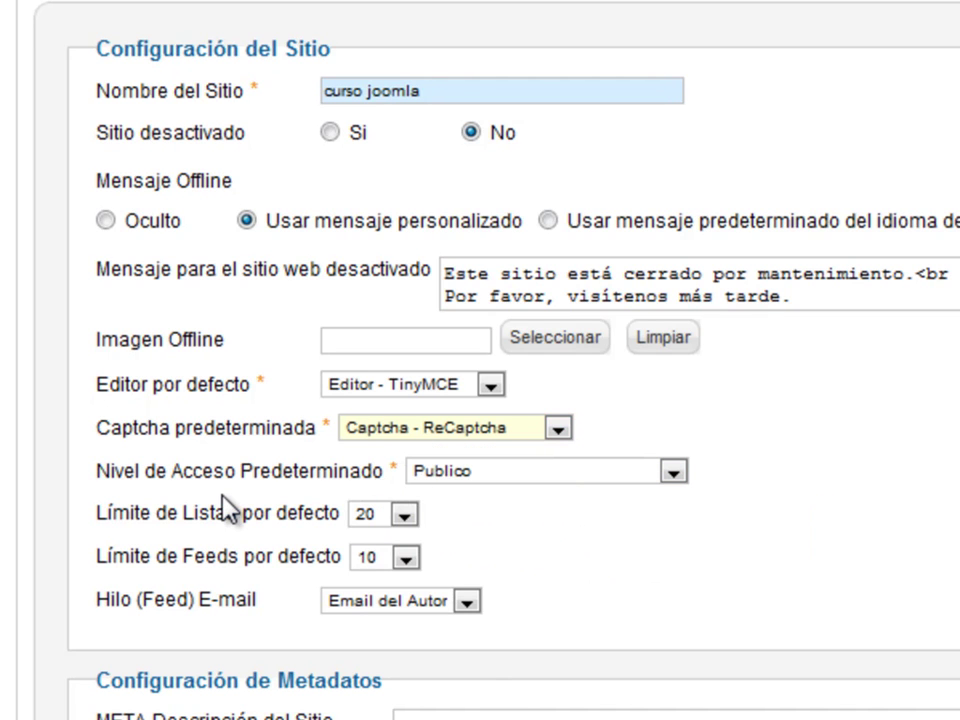
- Examine the Nivel de Acceso Predeterminado options, the default list and feed limit descriptions, and the Hilo (Feed) E-mail choices
{"action": "left_click", "coordinate": [460, 479]}
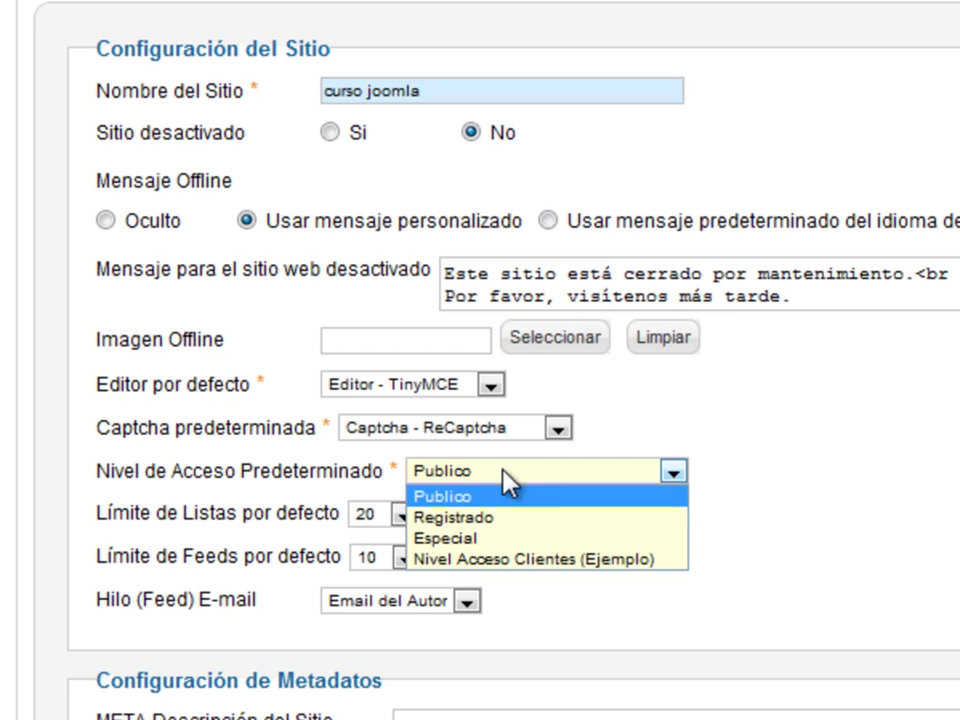
{"action": "left_click", "coordinate": [849, 456]}
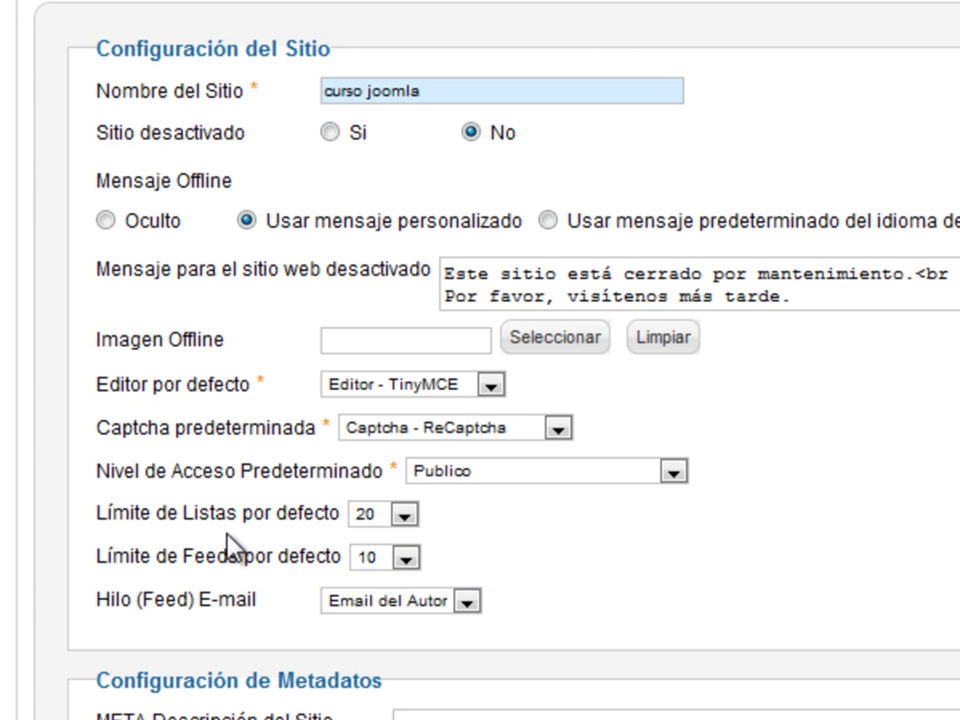
{"action": "mouse_move", "coordinate": [232, 525]}
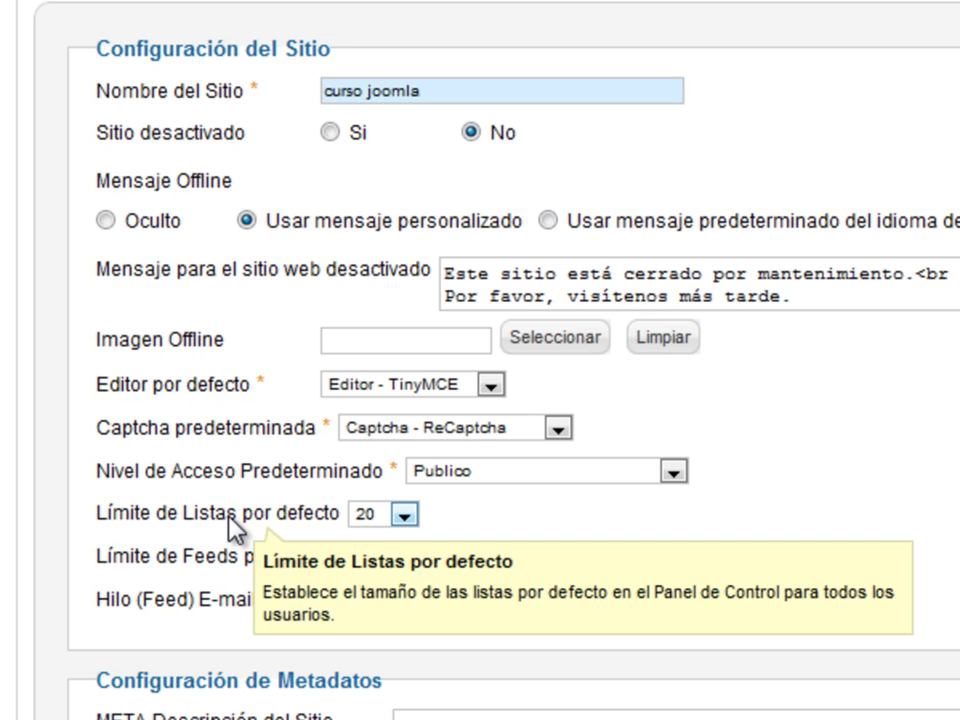
{"action": "mouse_move", "coordinate": [238, 563]}
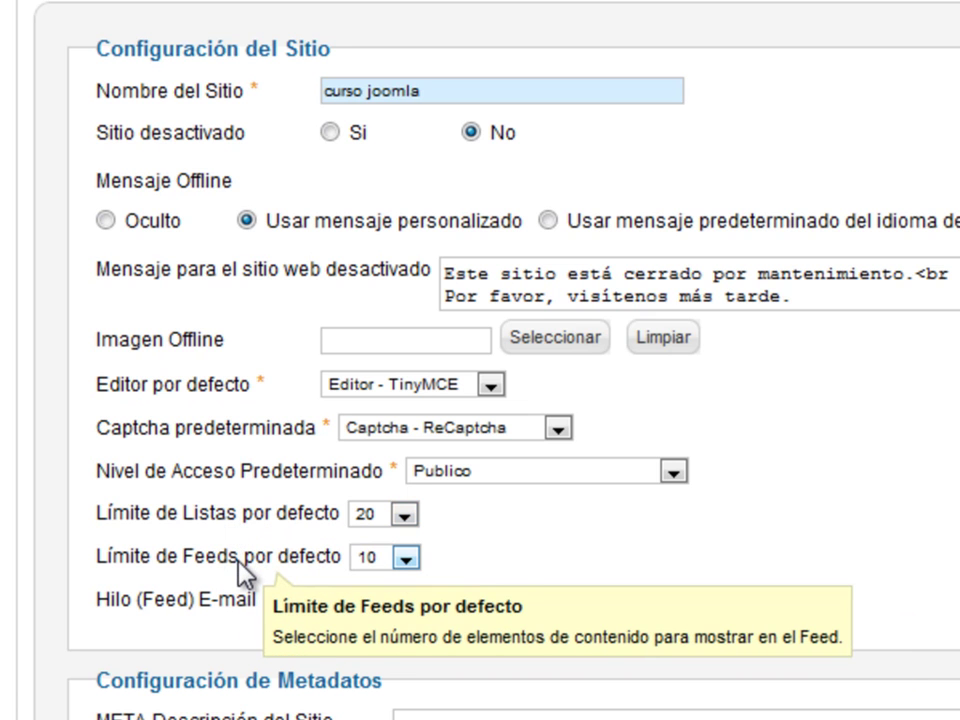
{"action": "mouse_move", "coordinate": [205, 600]}
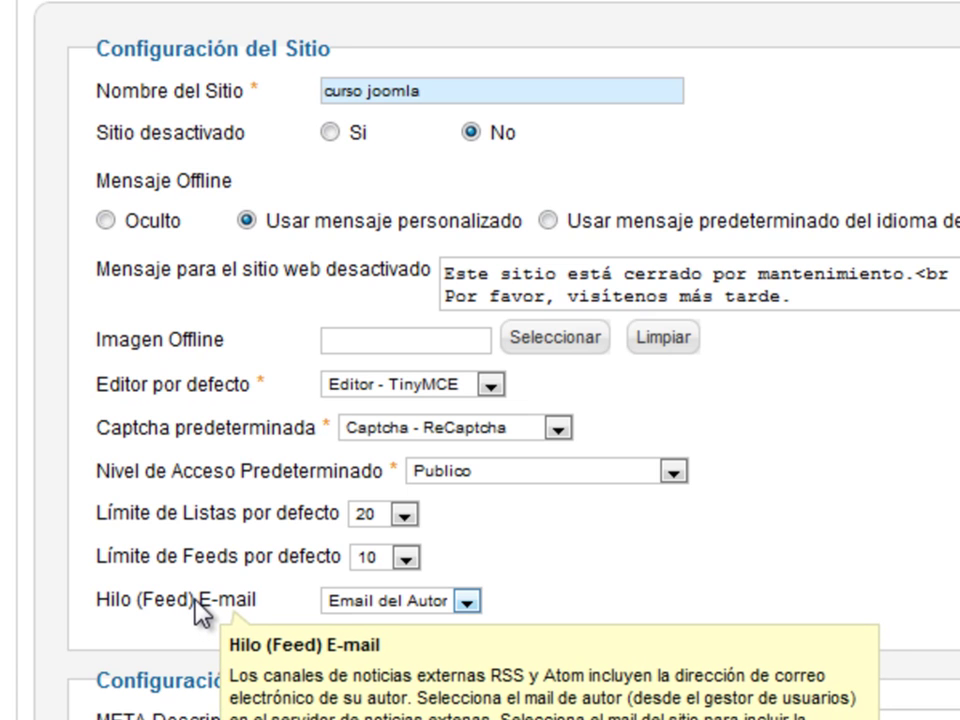
{"action": "left_click", "coordinate": [403, 600]}
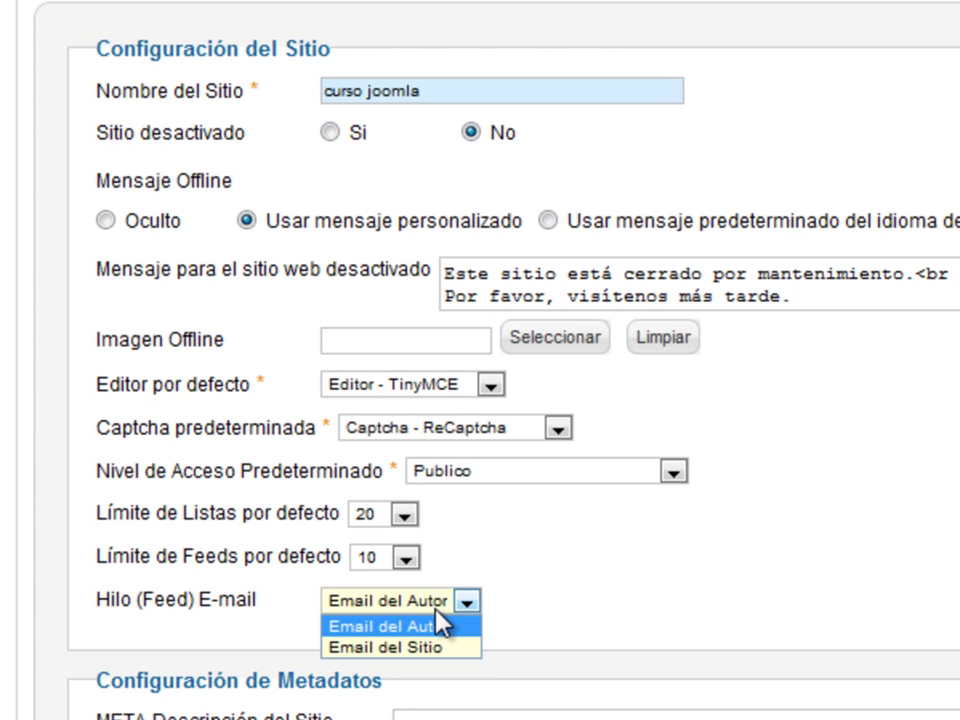
{"action": "left_click", "coordinate": [612, 586]}
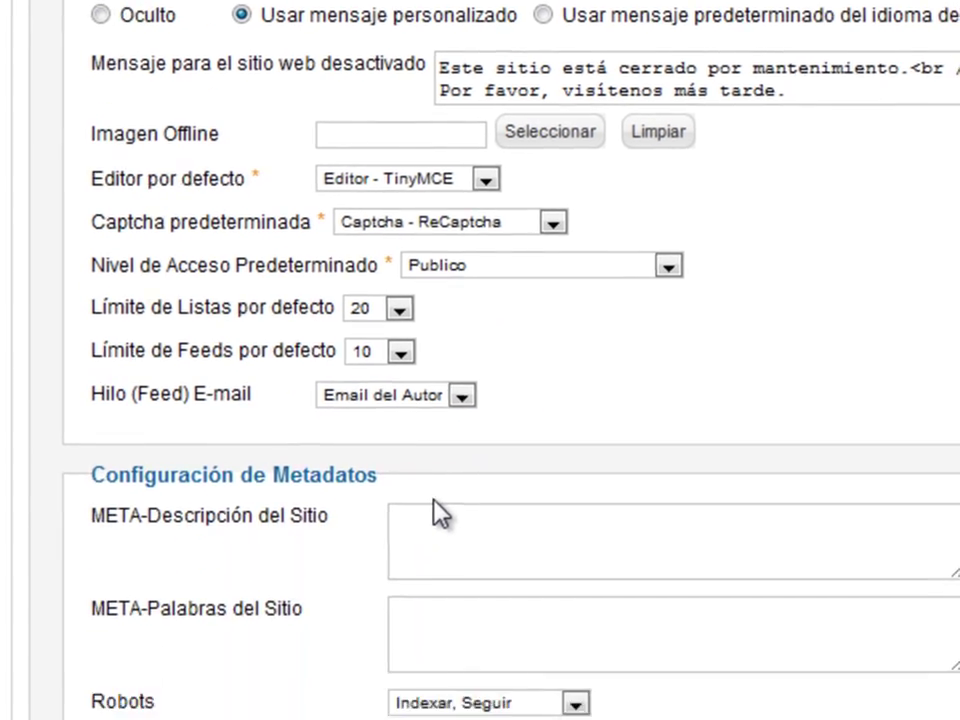
- Examine the Configuración de Metadatos settings, including the META descriptions, the Robots options, Derechos Contenidos and Mostrar Metaetiqueta del Autor
{"action": "mouse_move", "coordinate": [240, 525]}
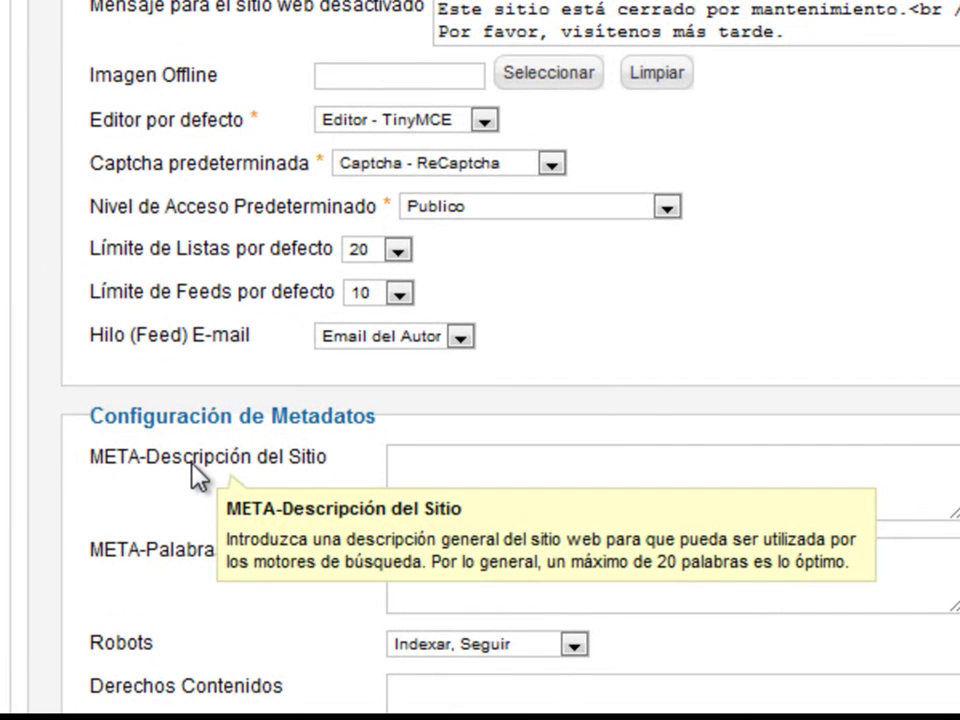
{"action": "scroll", "coordinate": [197, 478], "scroll_direction": "down", "scroll_amount": 3}
{"action": "mouse_move", "coordinate": [197, 405]}
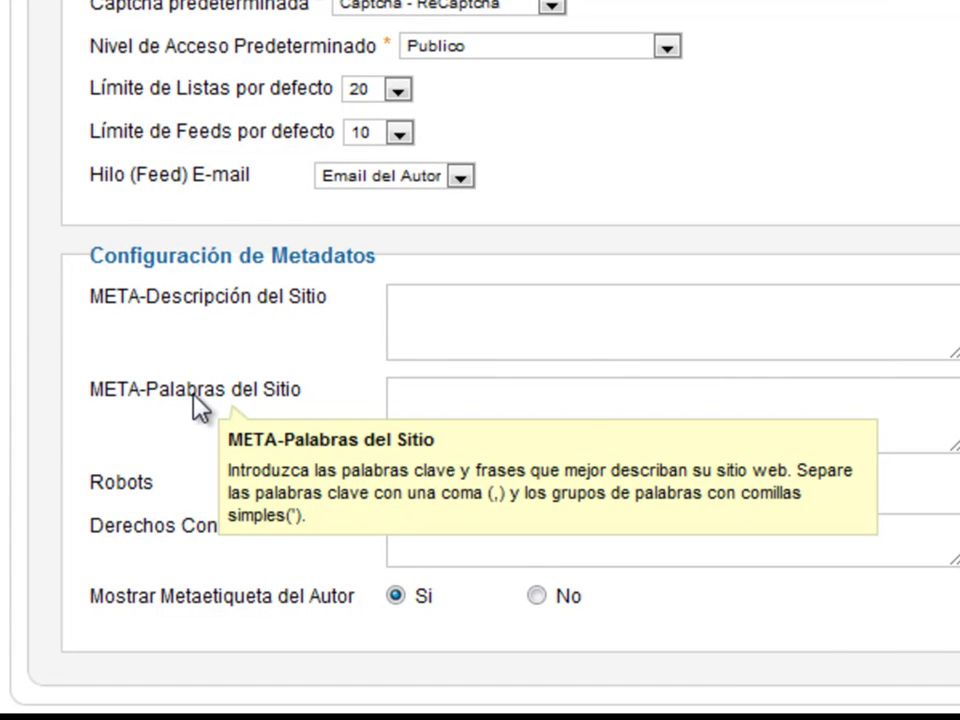
{"action": "scroll", "coordinate": [197, 407], "scroll_direction": "down", "scroll_amount": 3}
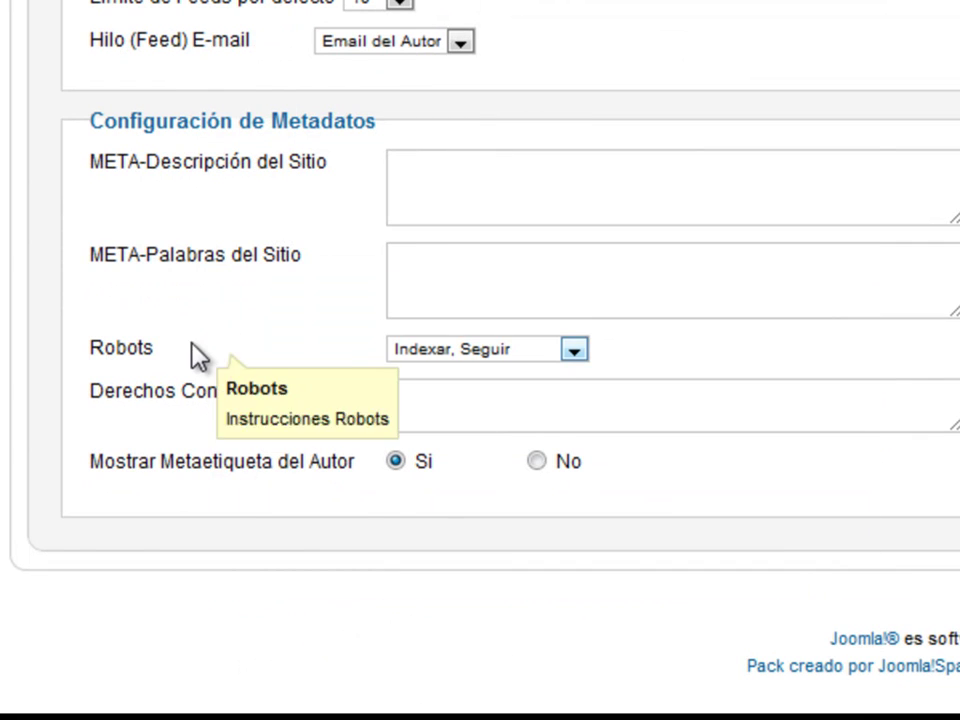
{"action": "left_click", "coordinate": [478, 350]}
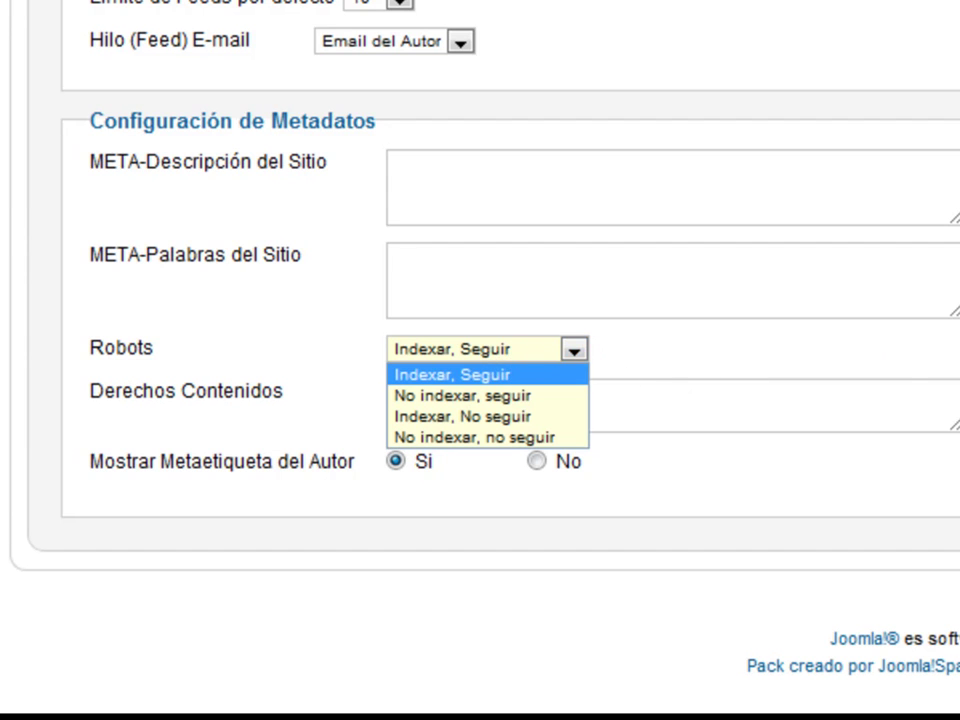
{"action": "left_click", "coordinate": [611, 369]}
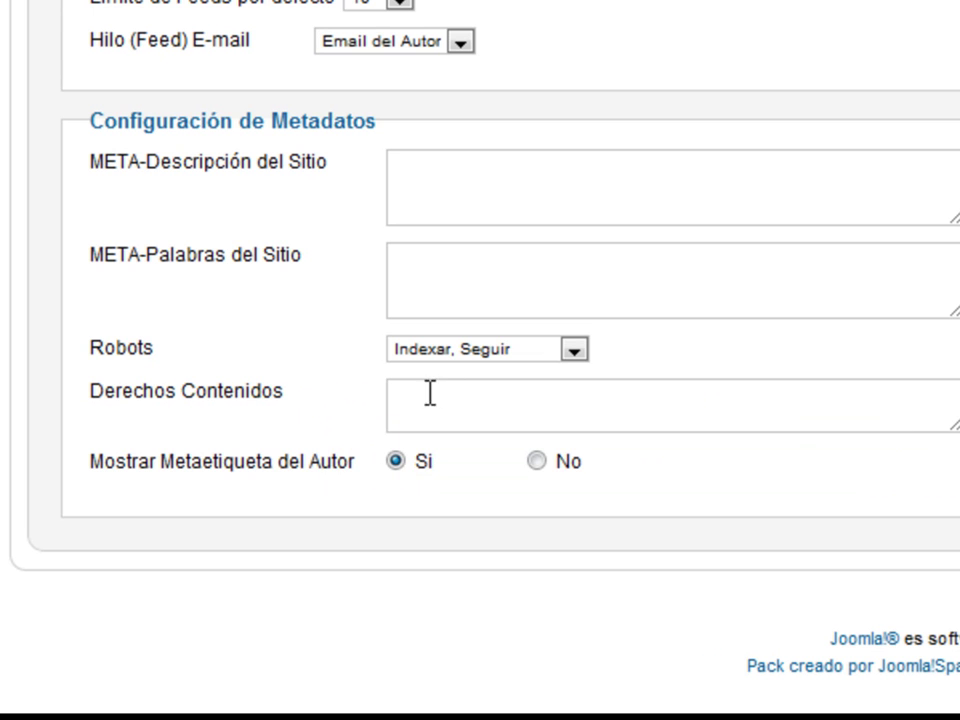
{"action": "mouse_move", "coordinate": [226, 404]}
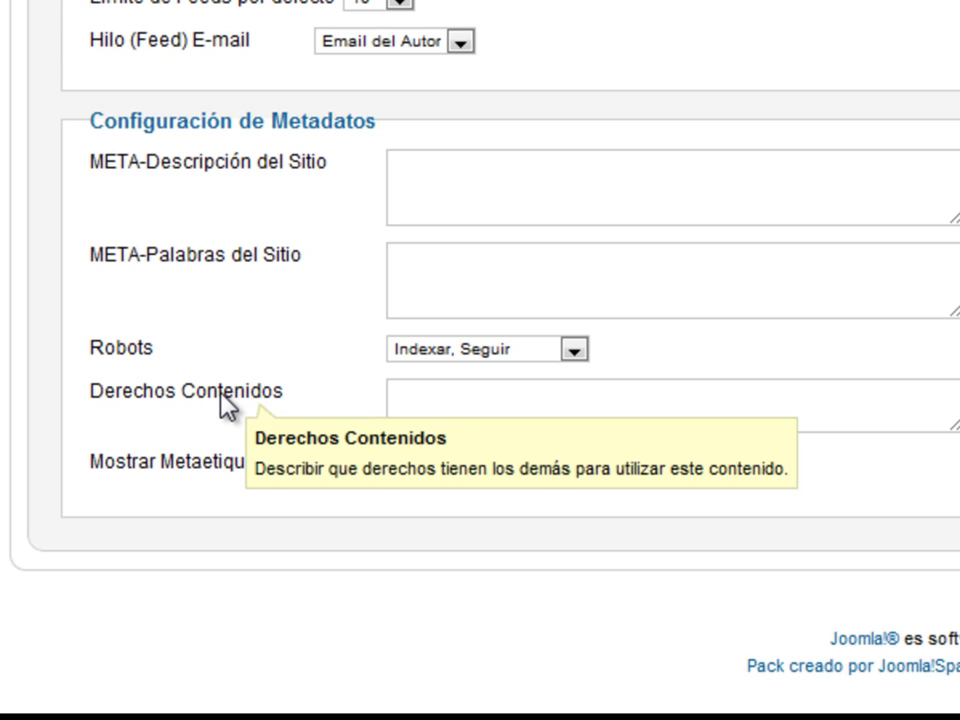
{"action": "left_click", "coordinate": [536, 407]}
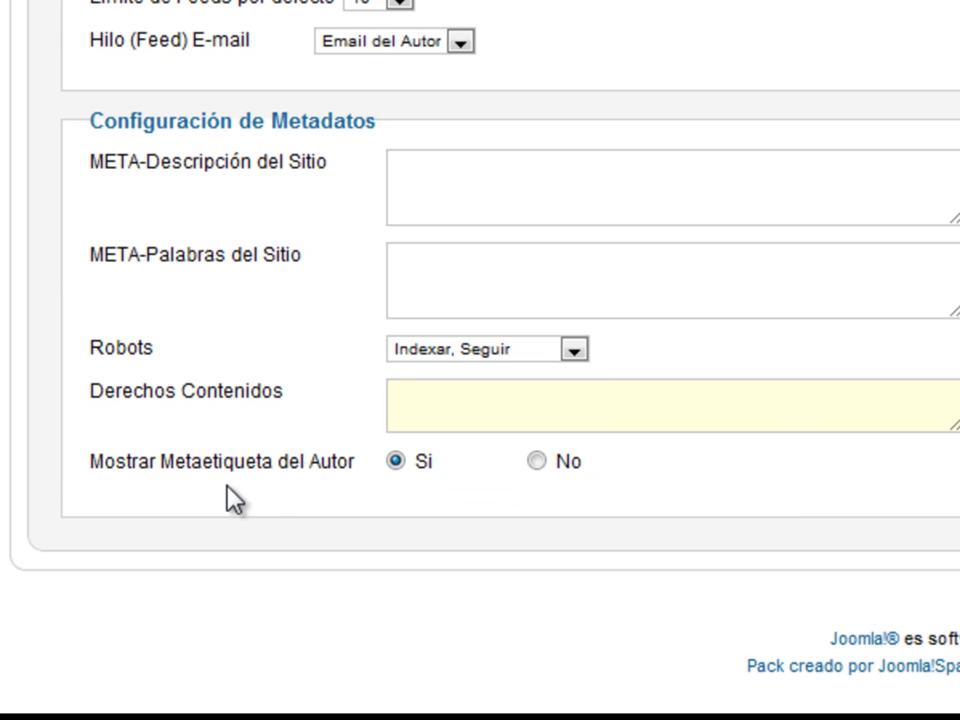
{"action": "mouse_move", "coordinate": [237, 478]}
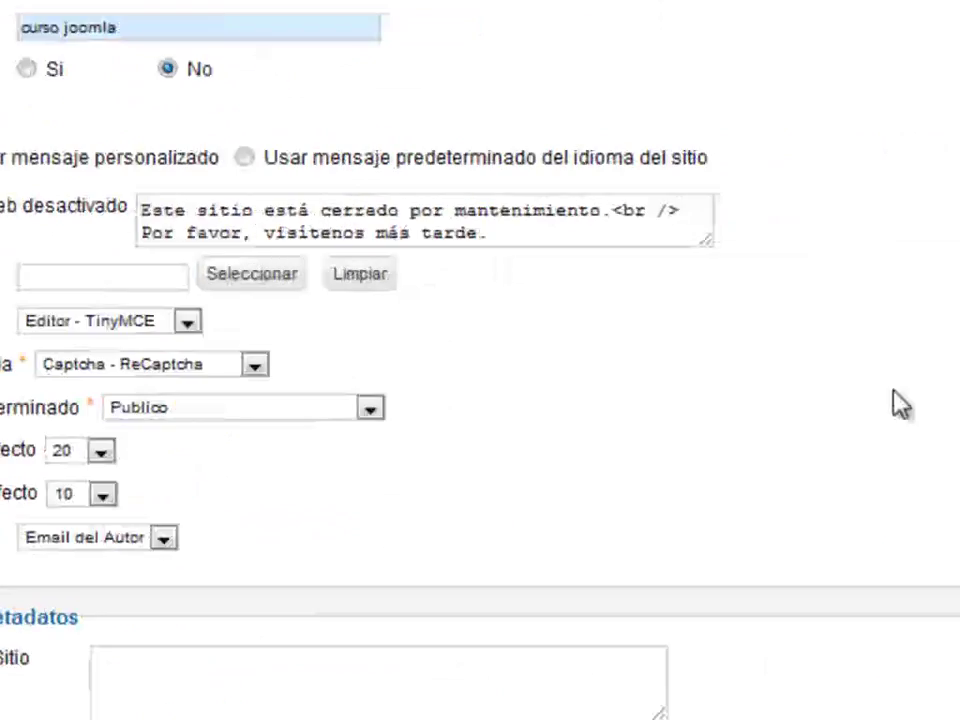
- Examine the Configuración SEO settings and their descriptions, including the options for adding the site name to page titles
{"action": "mouse_move", "coordinate": [285, 115]}
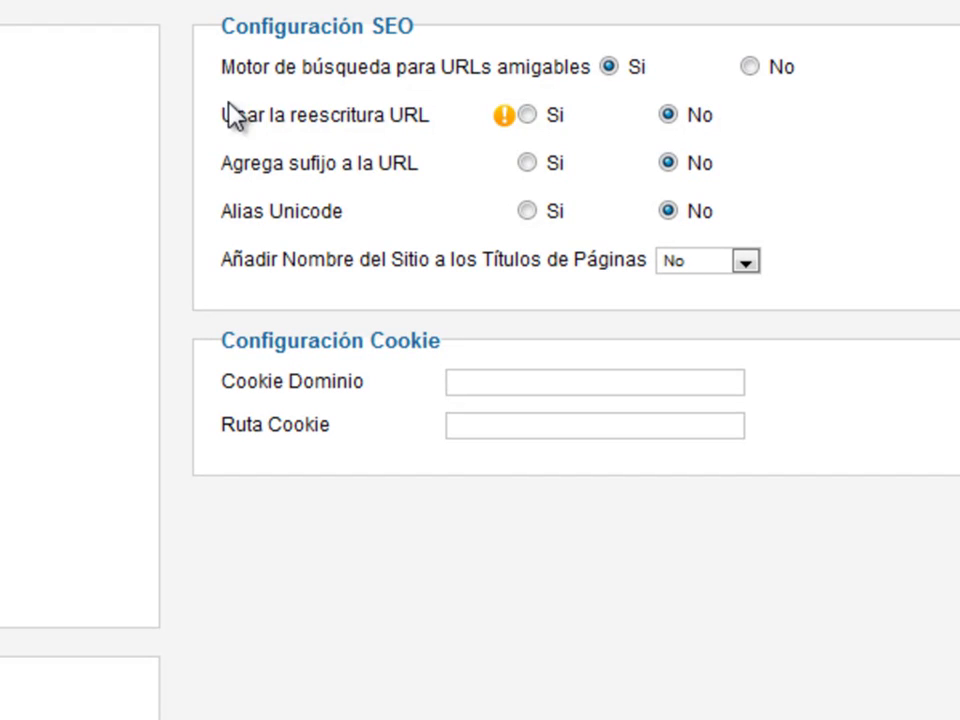
{"action": "mouse_move", "coordinate": [466, 85]}
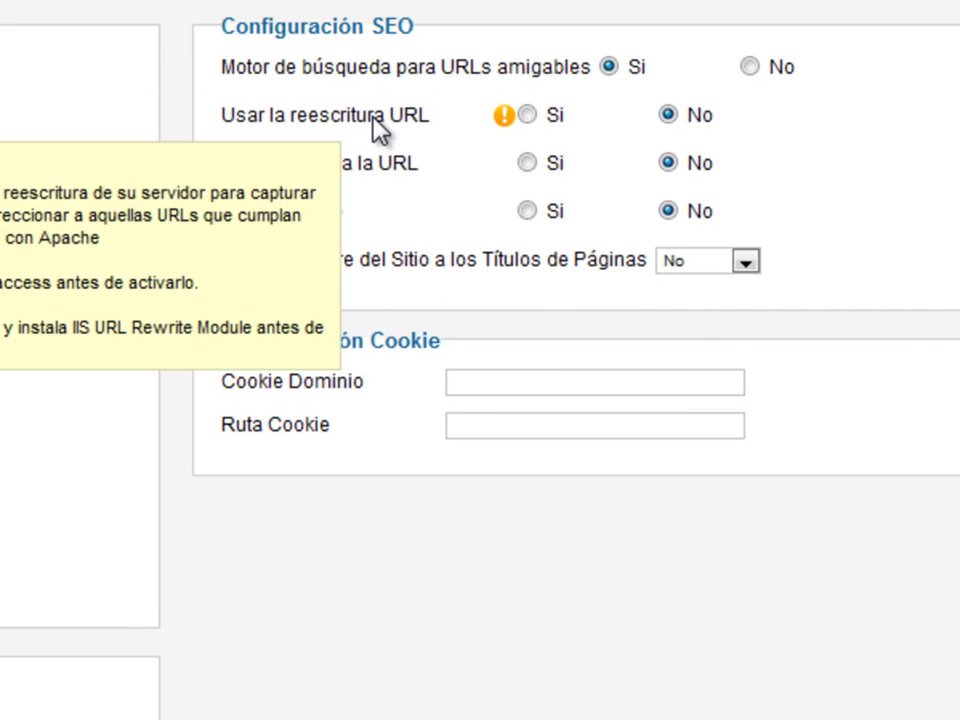
{"action": "mouse_move", "coordinate": [505, 118]}
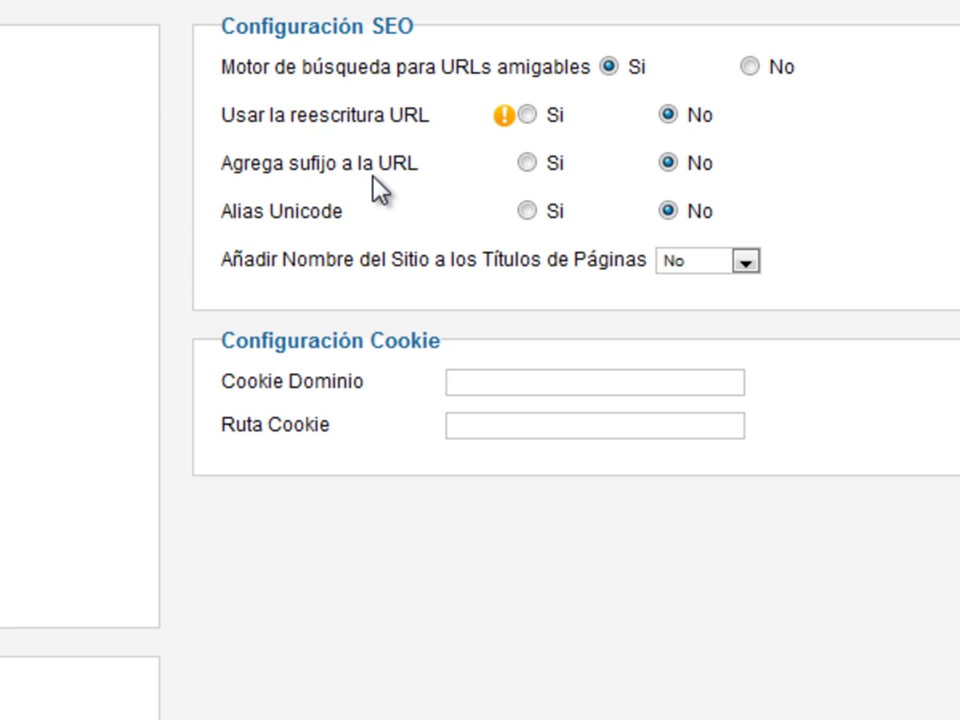
{"action": "mouse_move", "coordinate": [441, 165]}
{"action": "mouse_move", "coordinate": [335, 224]}
{"action": "mouse_move", "coordinate": [448, 266]}
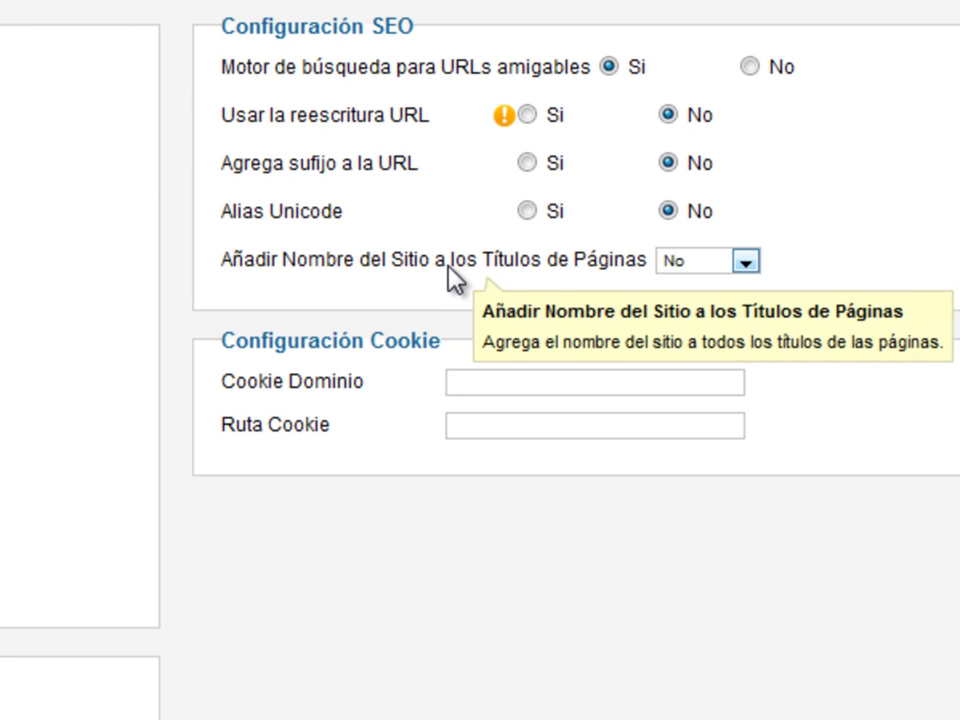
{"action": "left_click", "coordinate": [700, 262]}
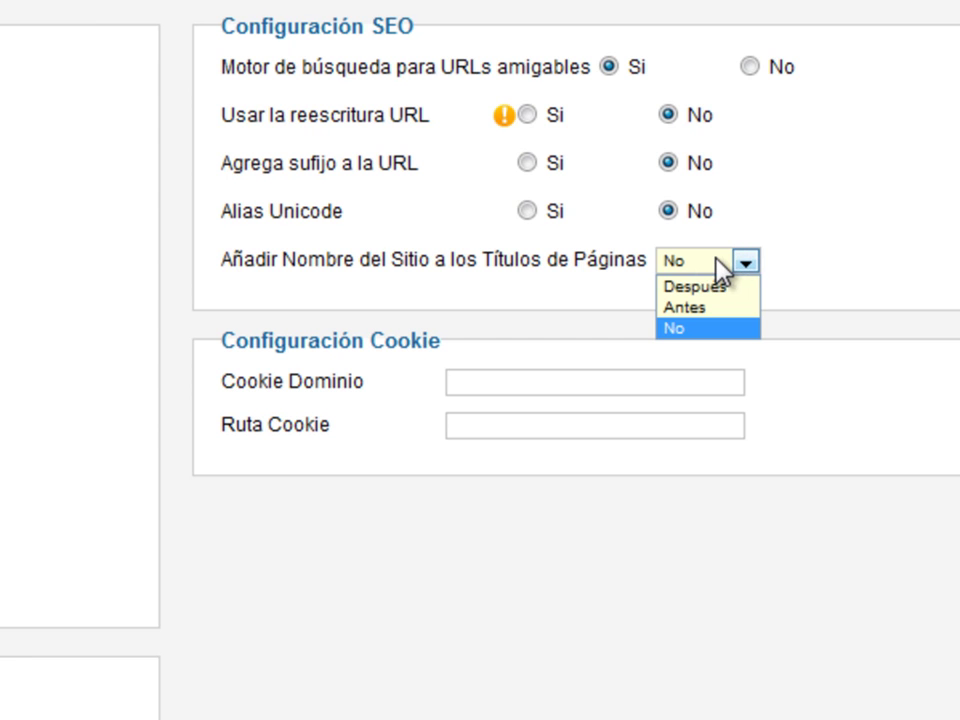
{"action": "left_click", "coordinate": [716, 260]}
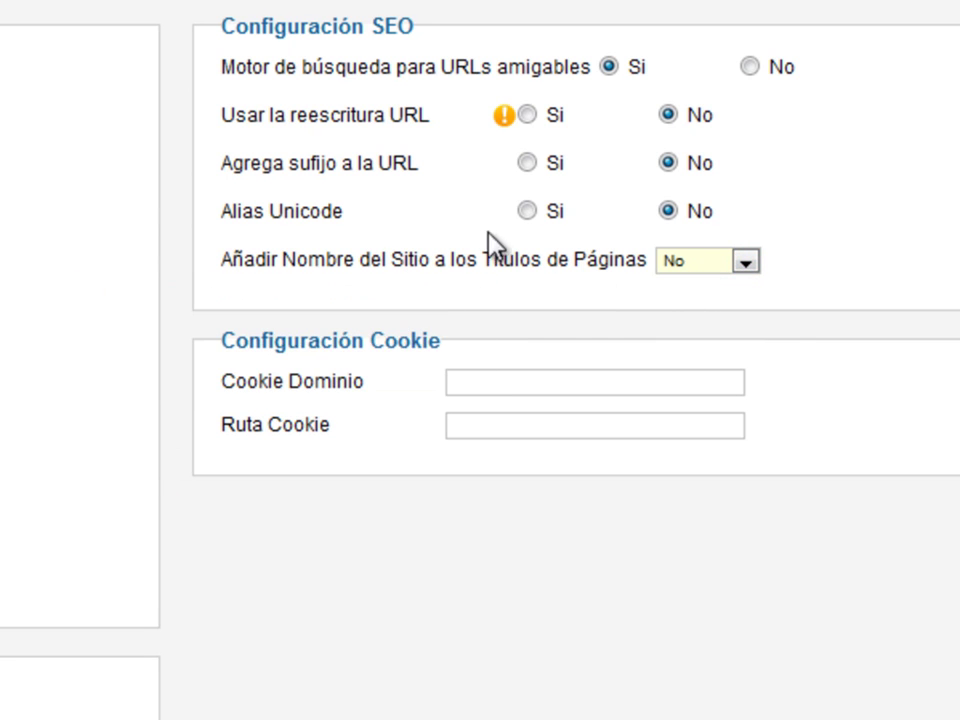
{"action": "mouse_move", "coordinate": [282, 256]}
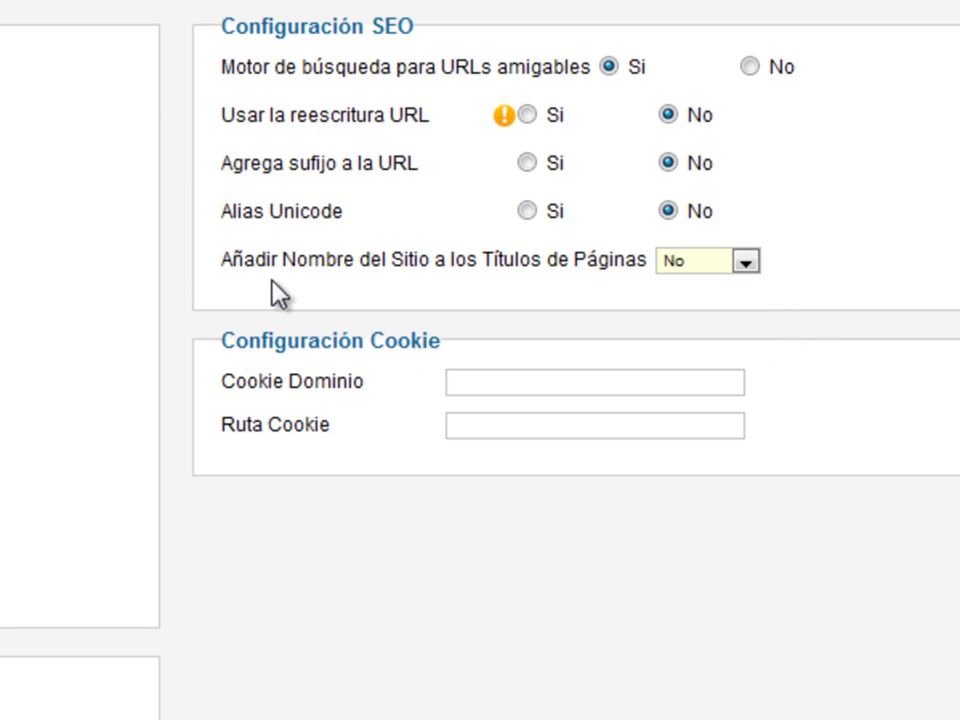